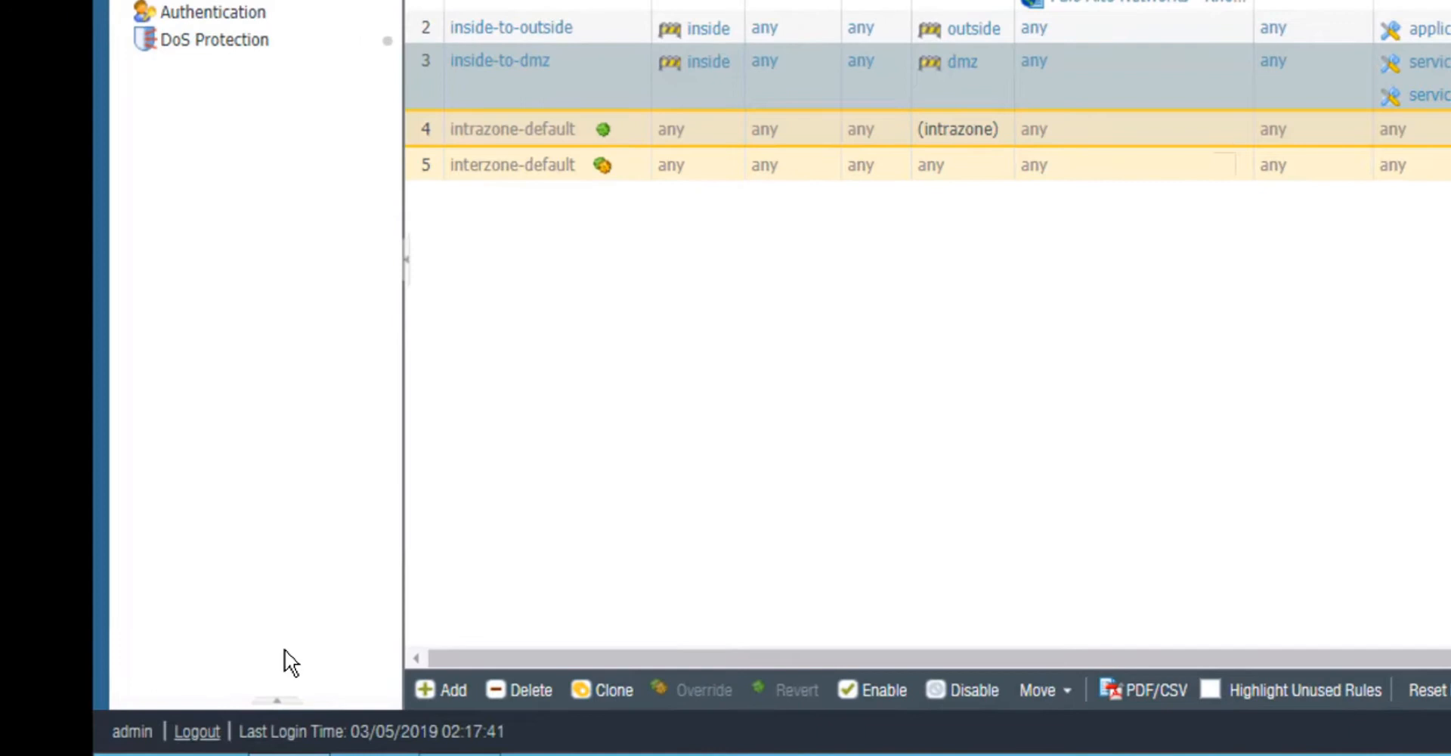
Open the application usage comparison for the inside-to-dmz rule from Policy Optimizer's No App Specified list and check the available timeframes
left_click(286, 701)
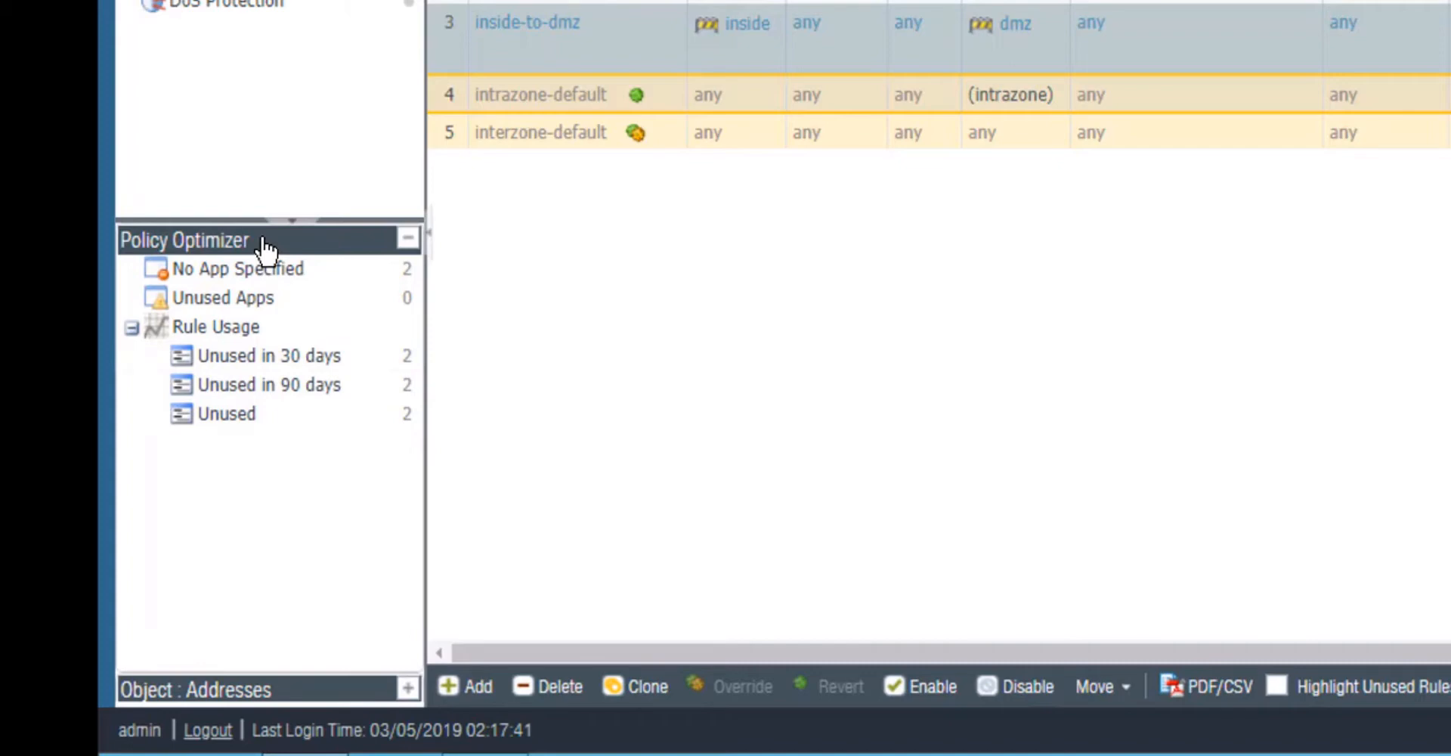
left_click(274, 273)
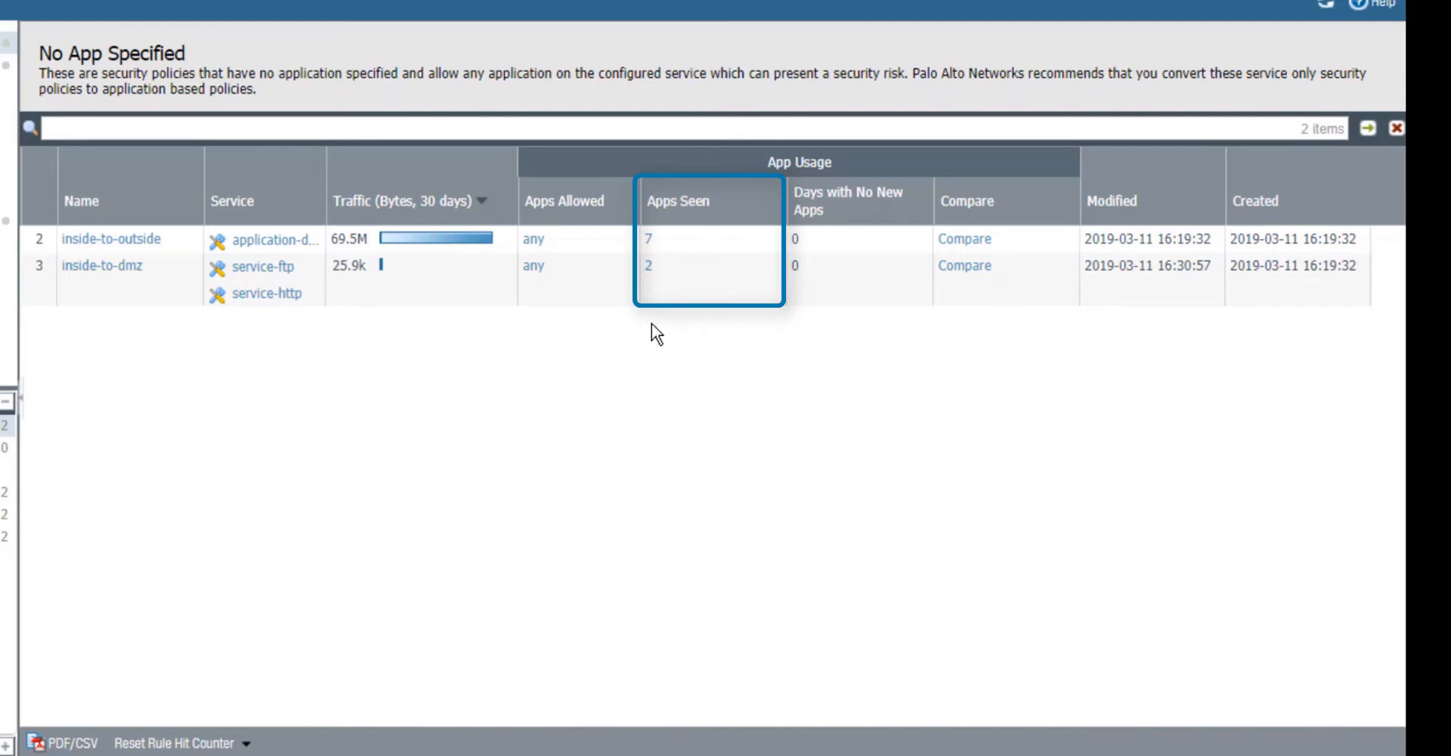
mouse_move(650, 280)
left_click(975, 269)
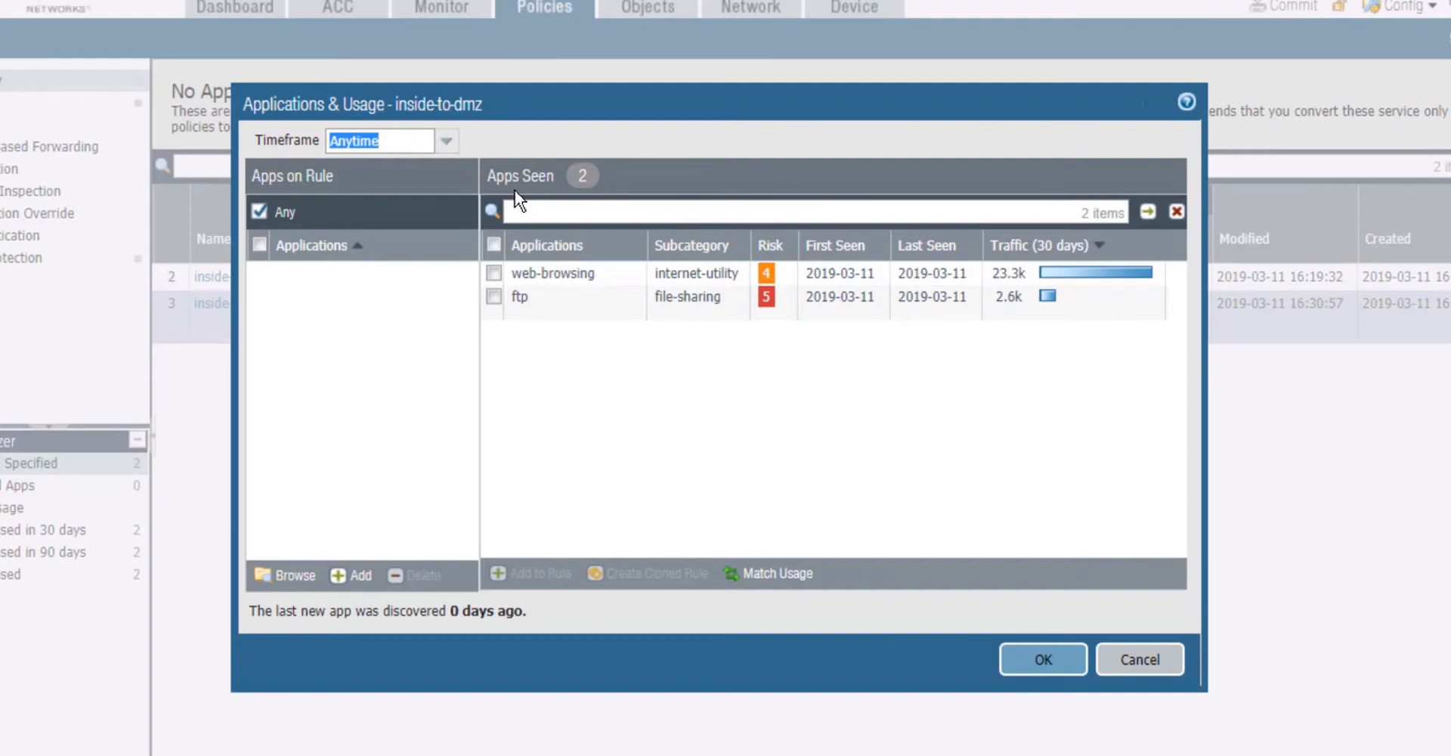
left_click(448, 145)
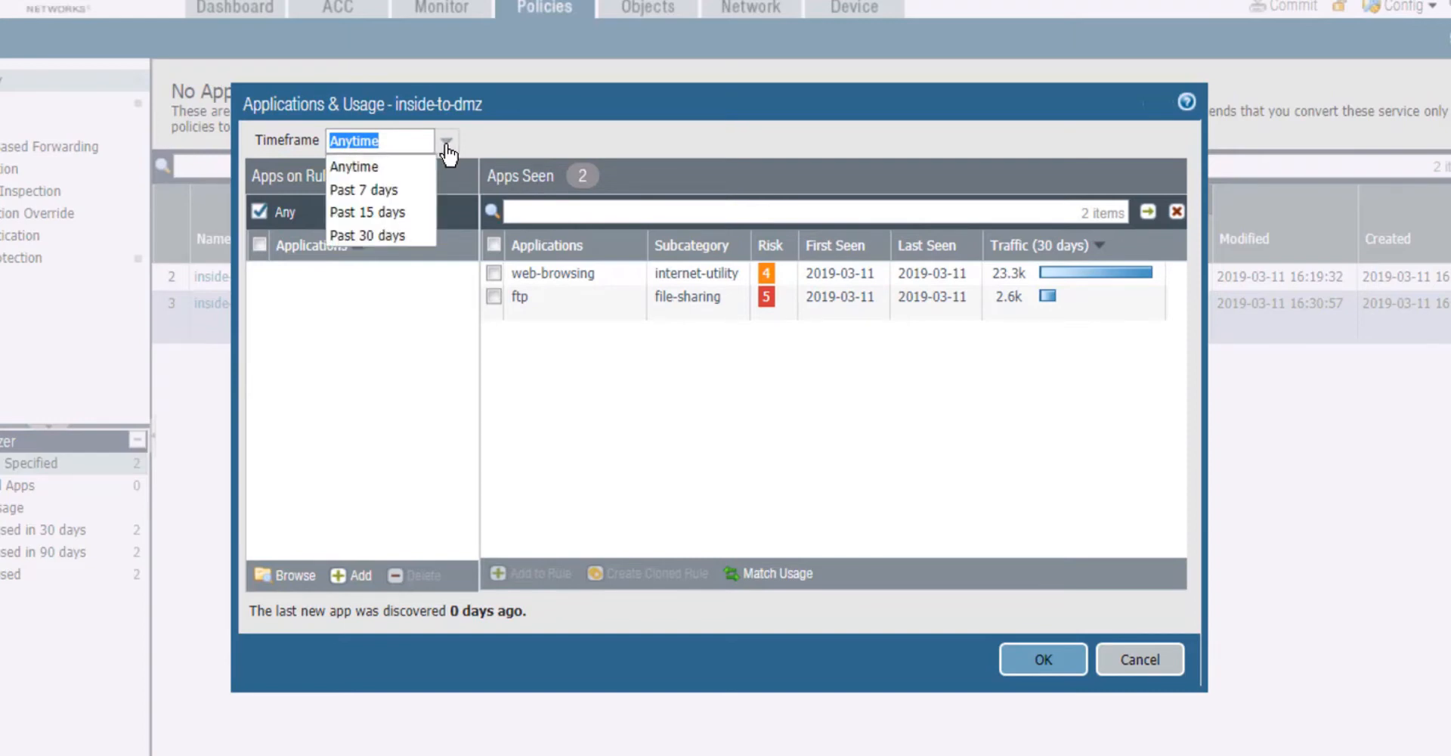
left_click(537, 394)
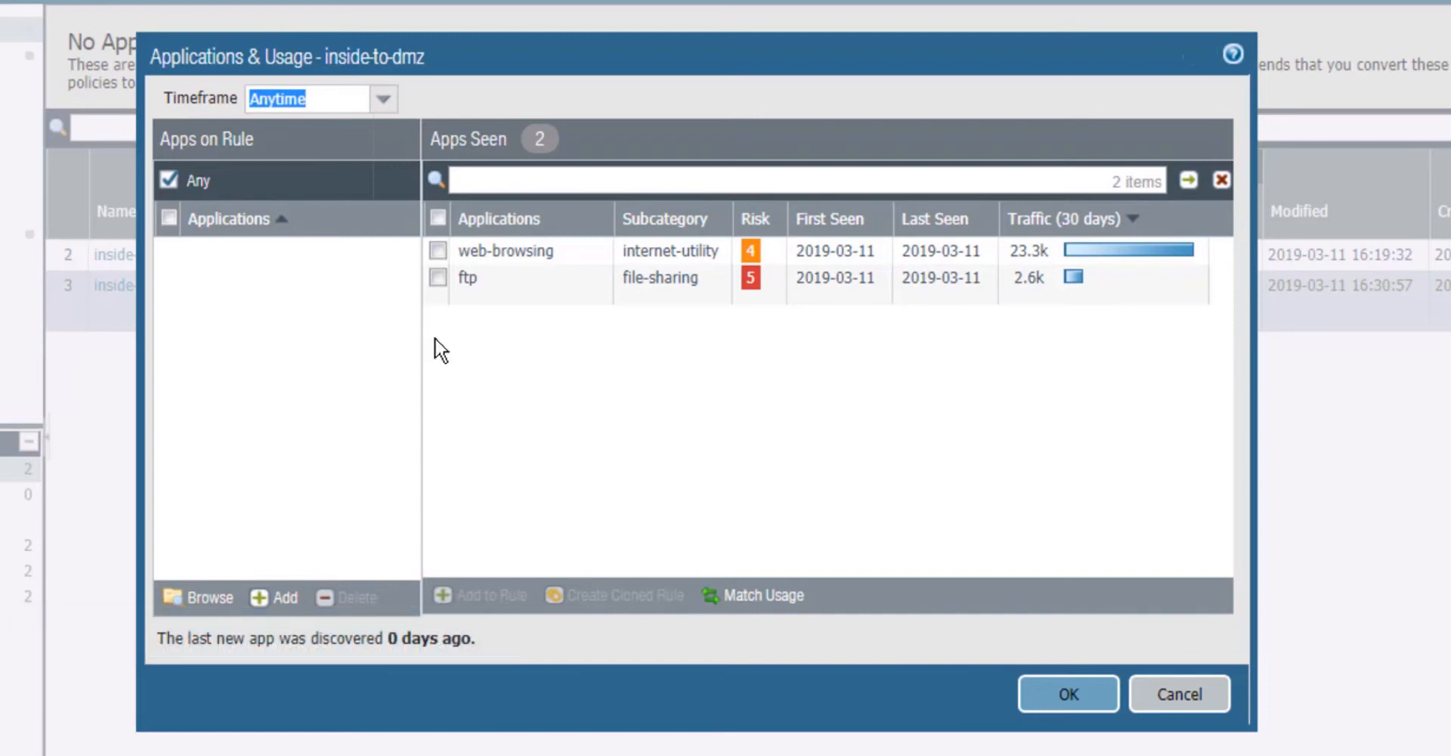
Create a cloned rule from inside-to-dmz for the ftp application, named internal-to-dmz-ftp
left_click(435, 279)
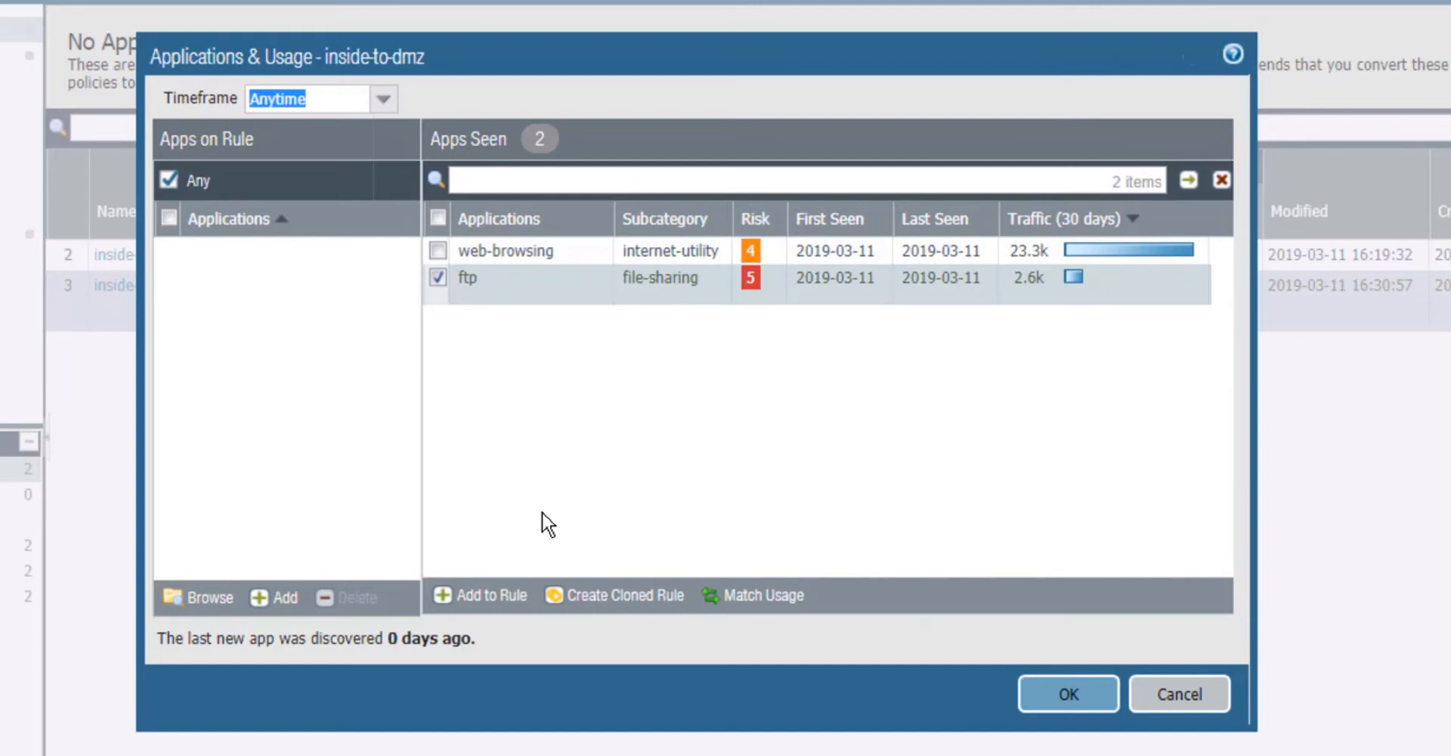
left_click(605, 594)
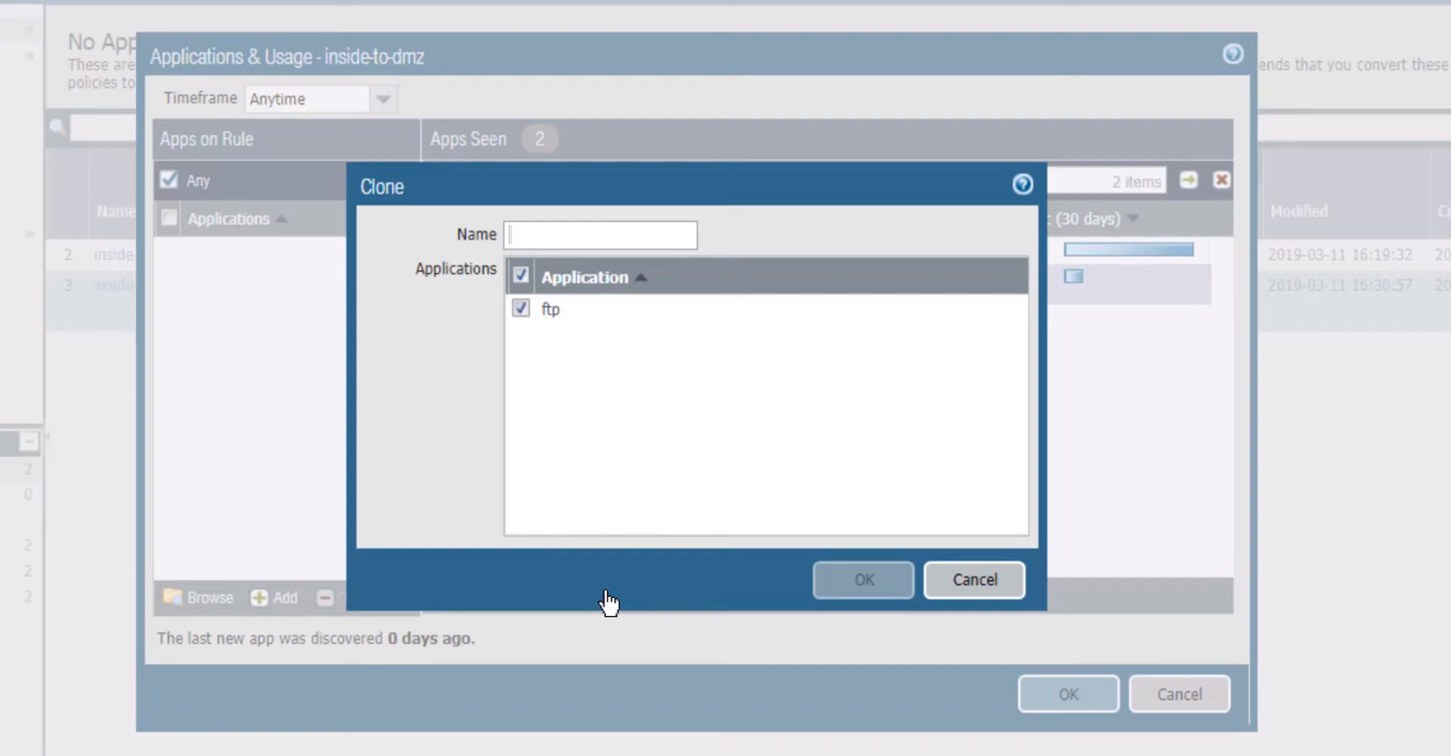
type("internal")
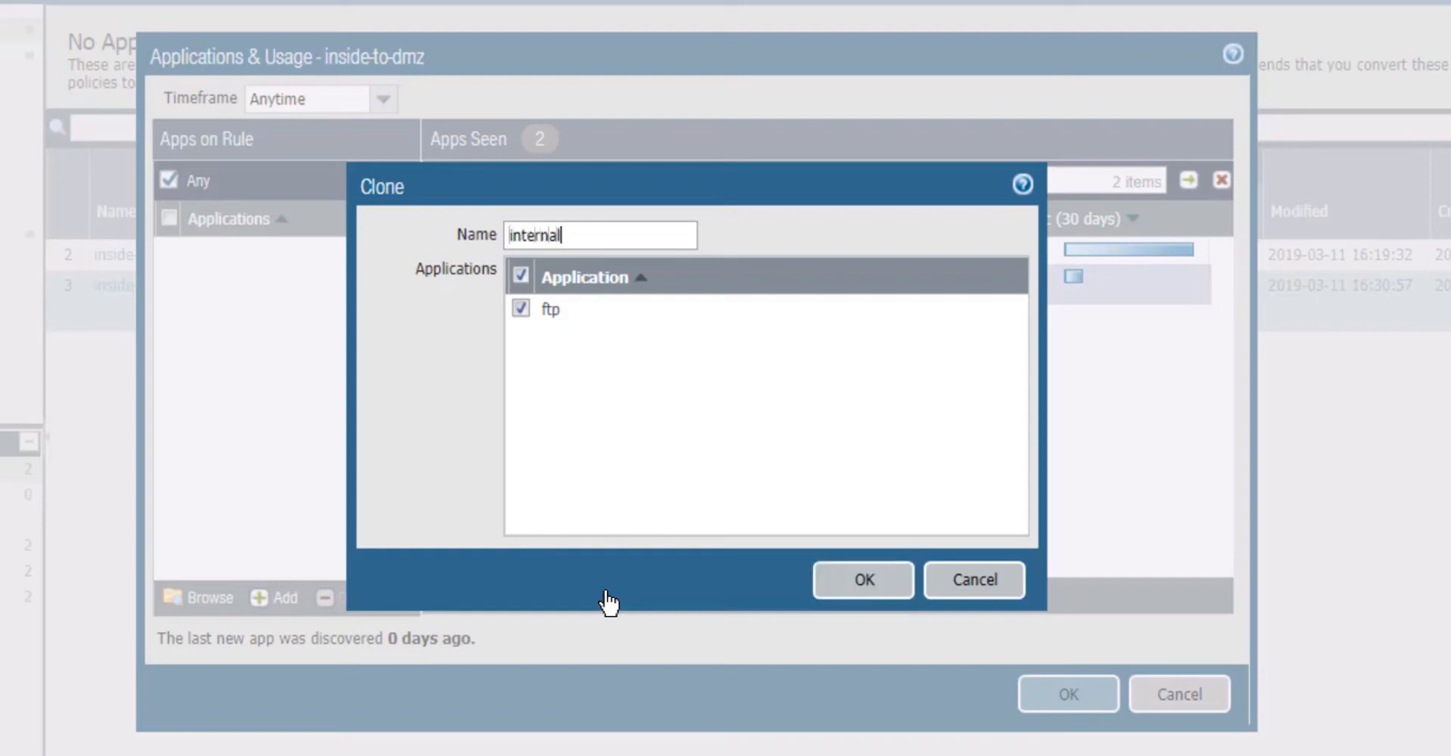
type("-to-dmz-ftp")
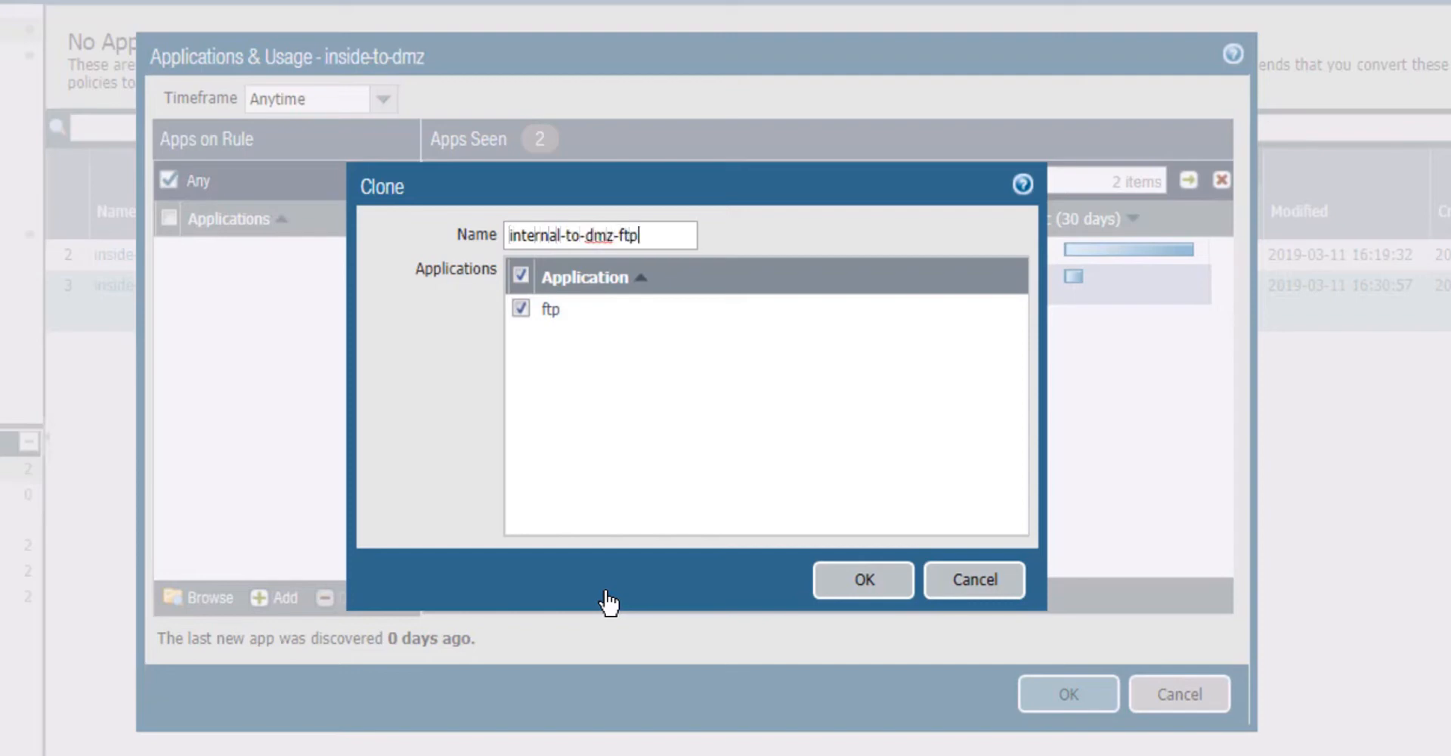
left_click(610, 603)
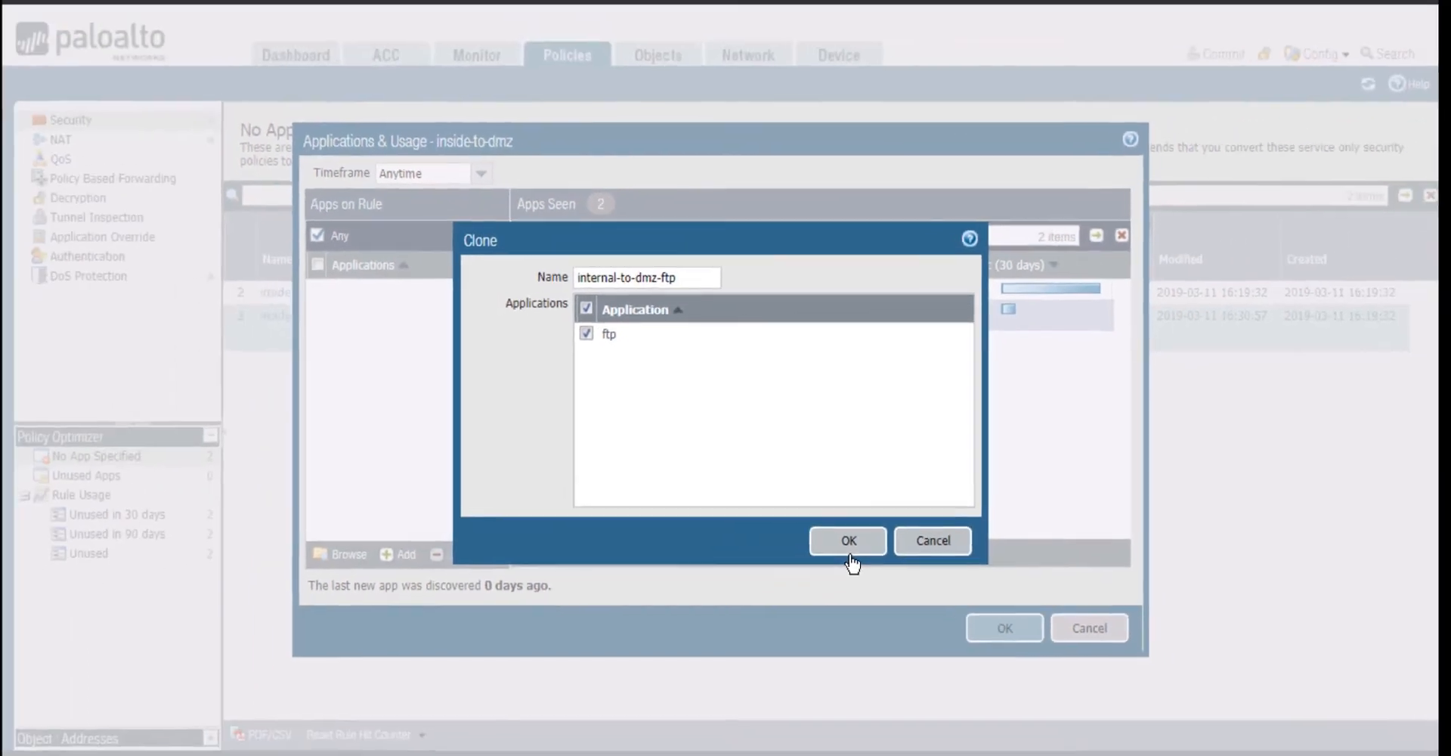
left_click(849, 542)
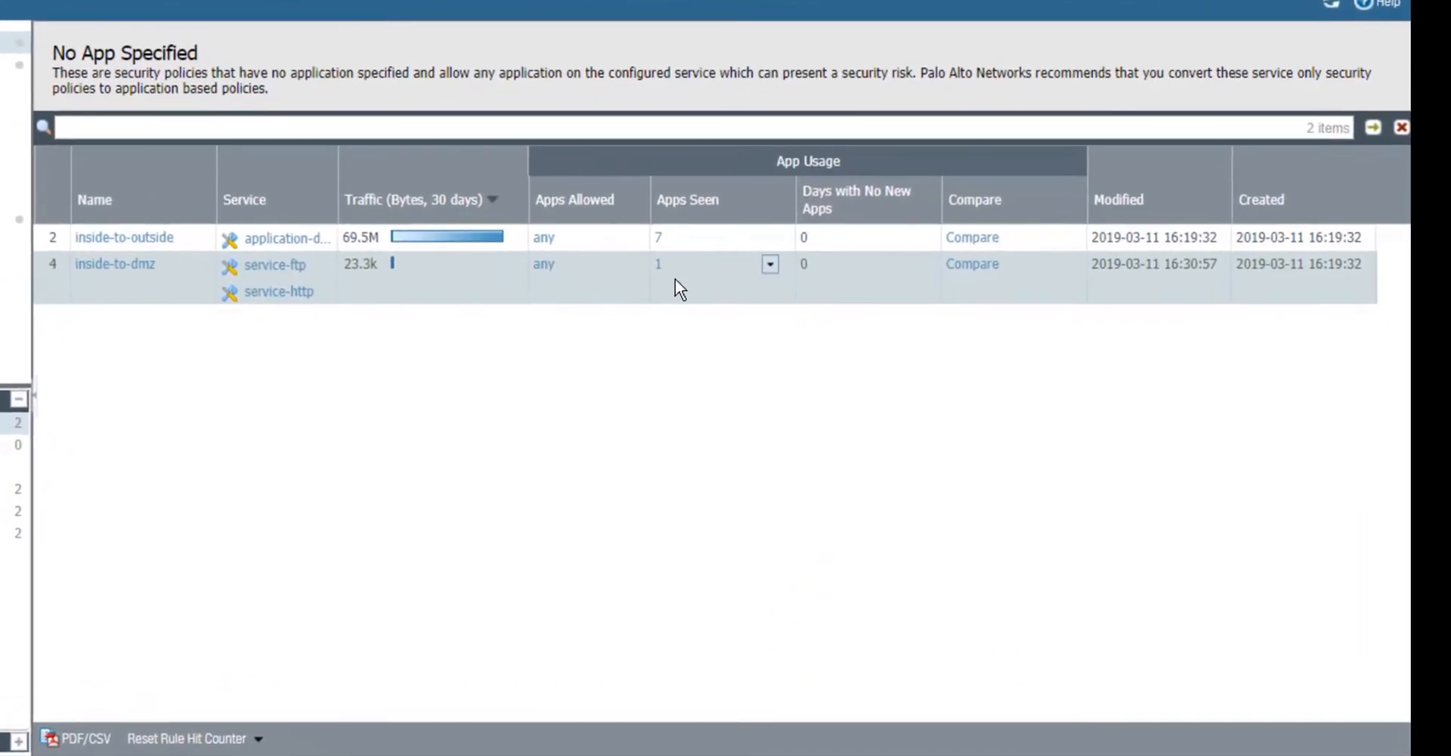
Check the apps still seen on the inside-to-dmz rule and return to the security rulebase
left_click(658, 266)
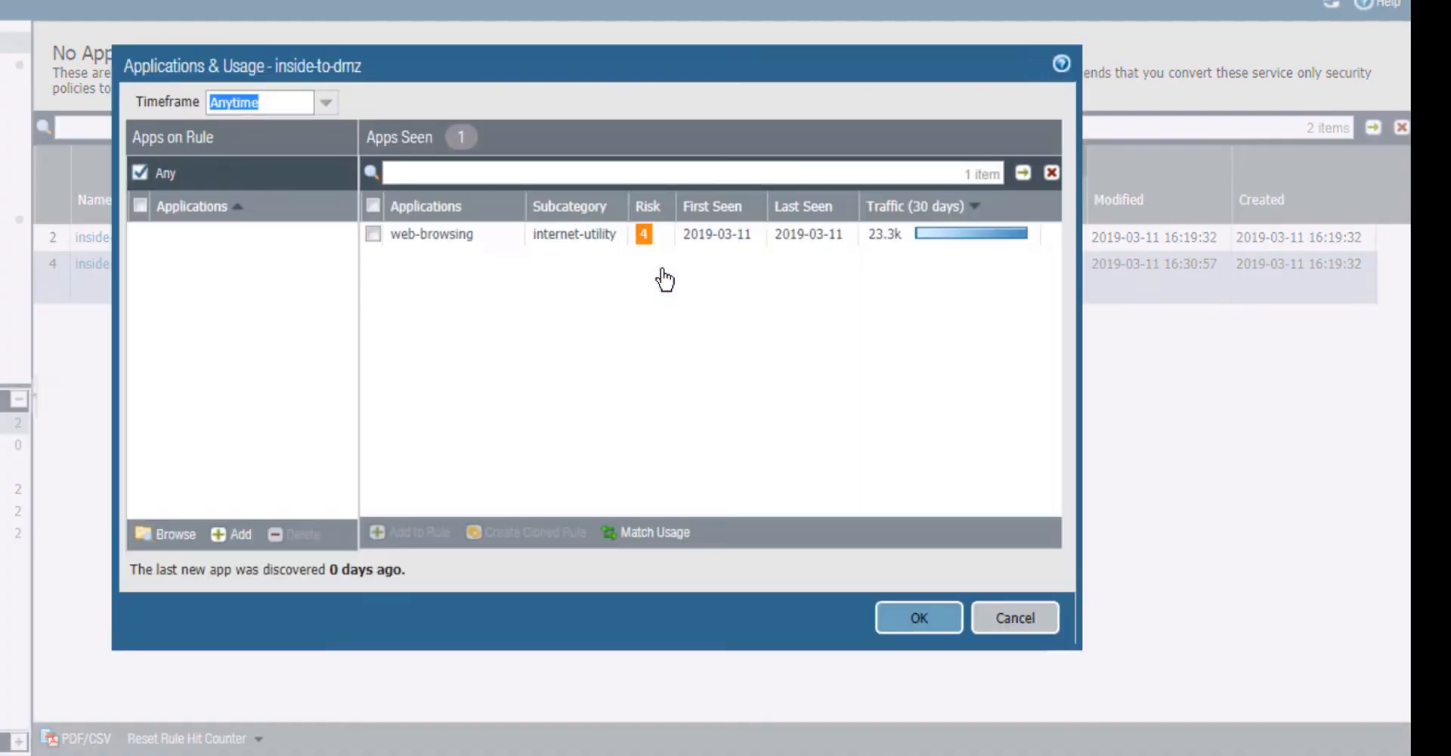
left_click(1014, 628)
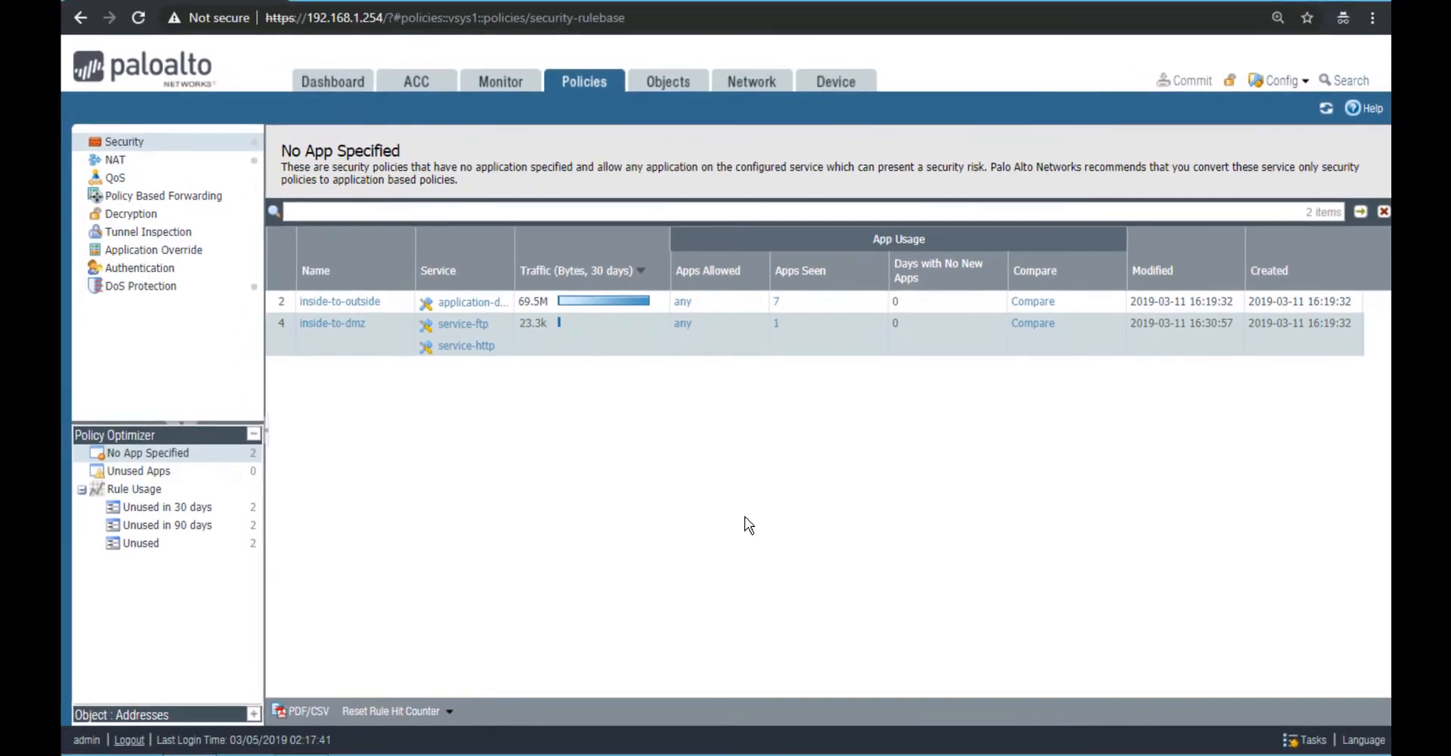
left_click(137, 148)
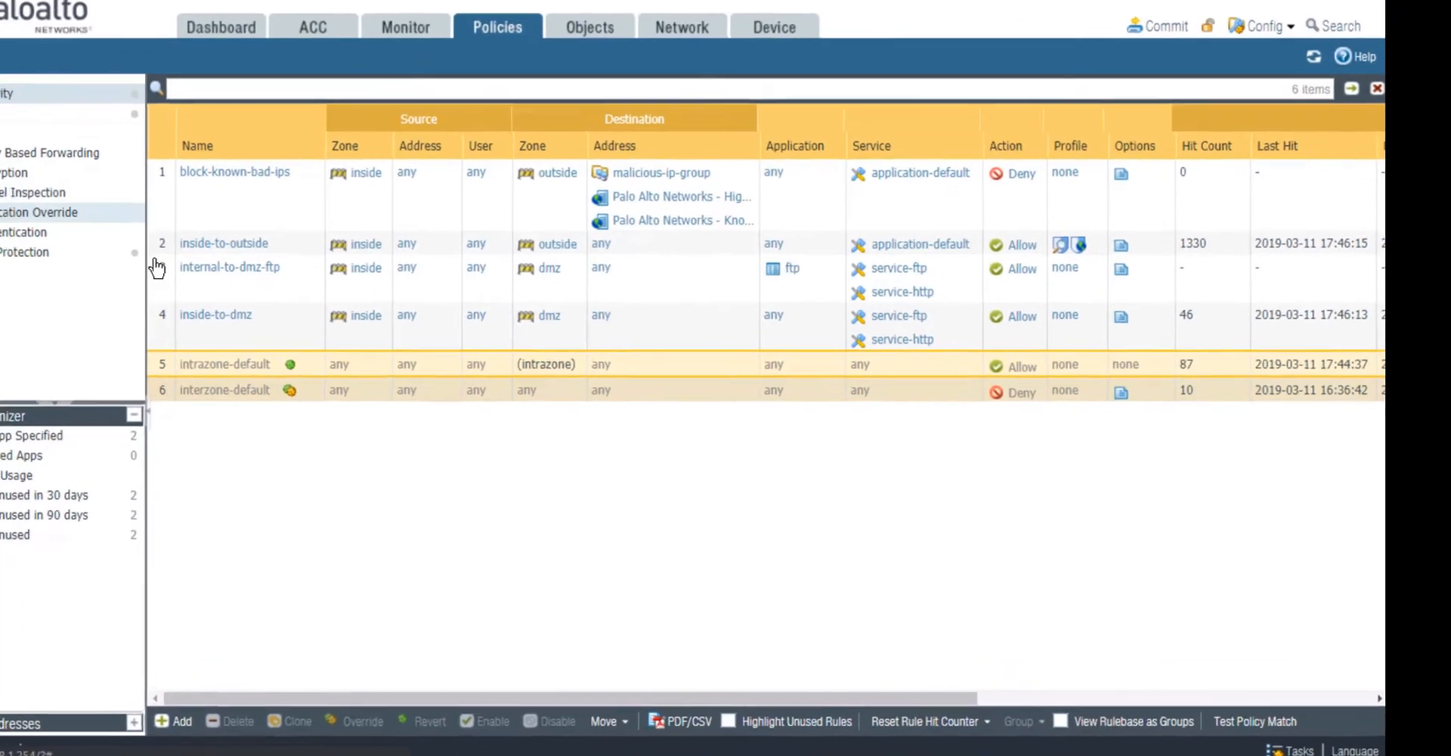
Remove service-ftp and service-http from the internal-to-dmz-ftp rule, leaving its service as application-default
left_click(281, 310)
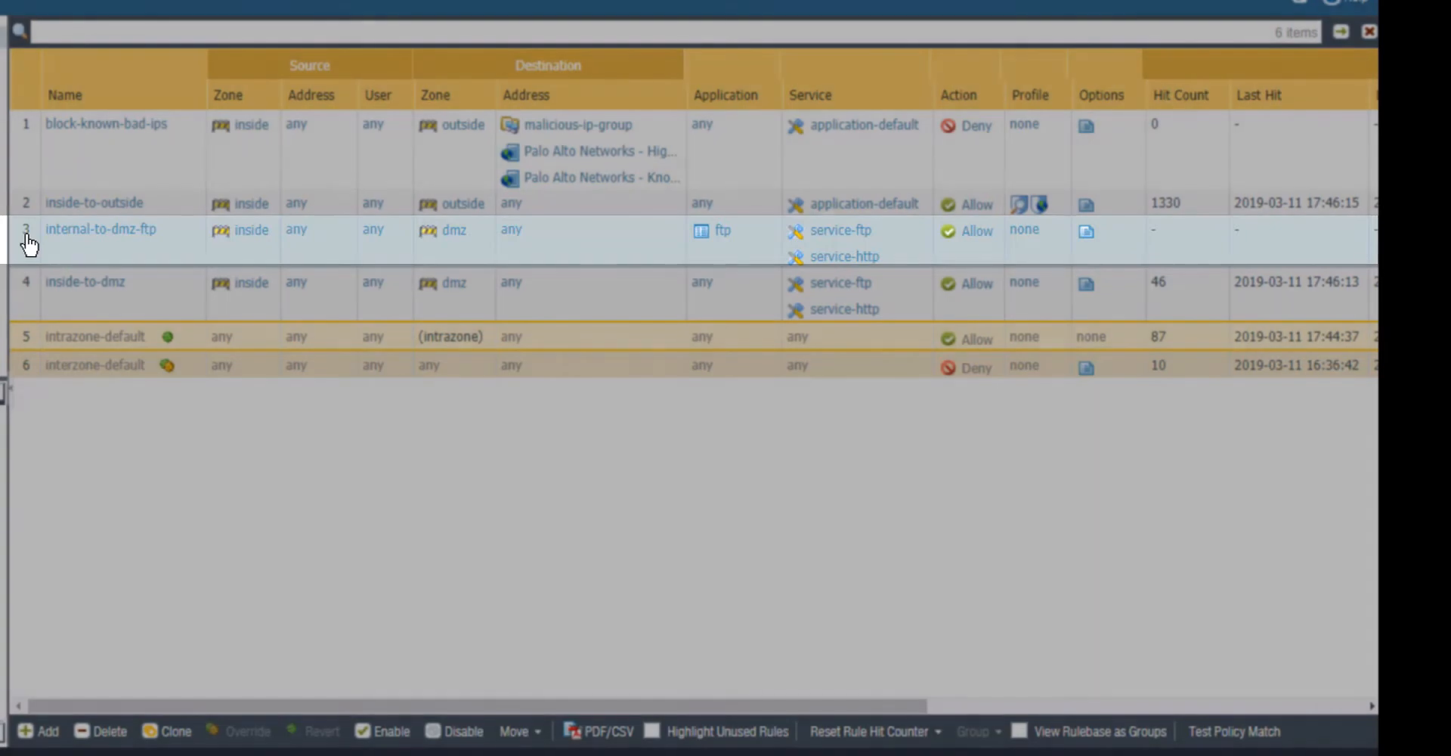
left_click(29, 244)
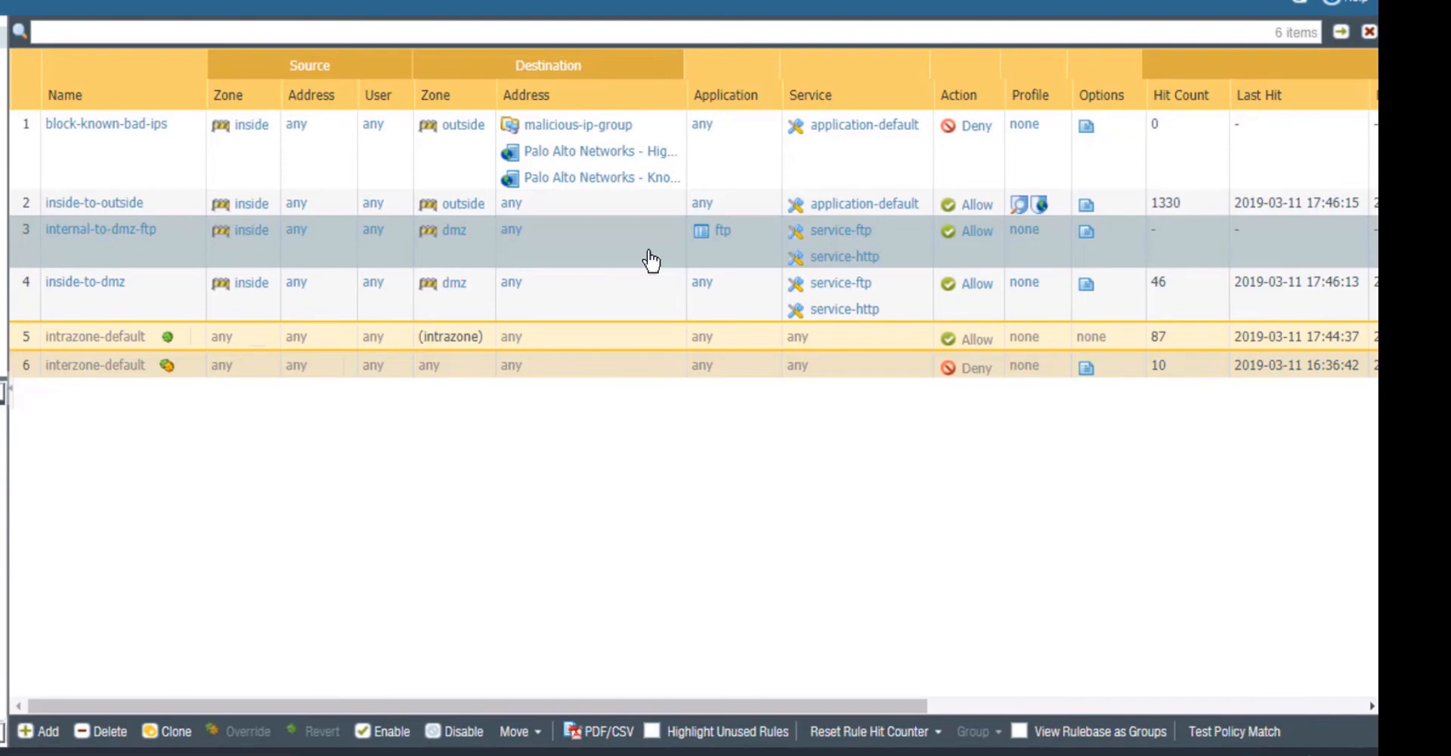
left_click(831, 231)
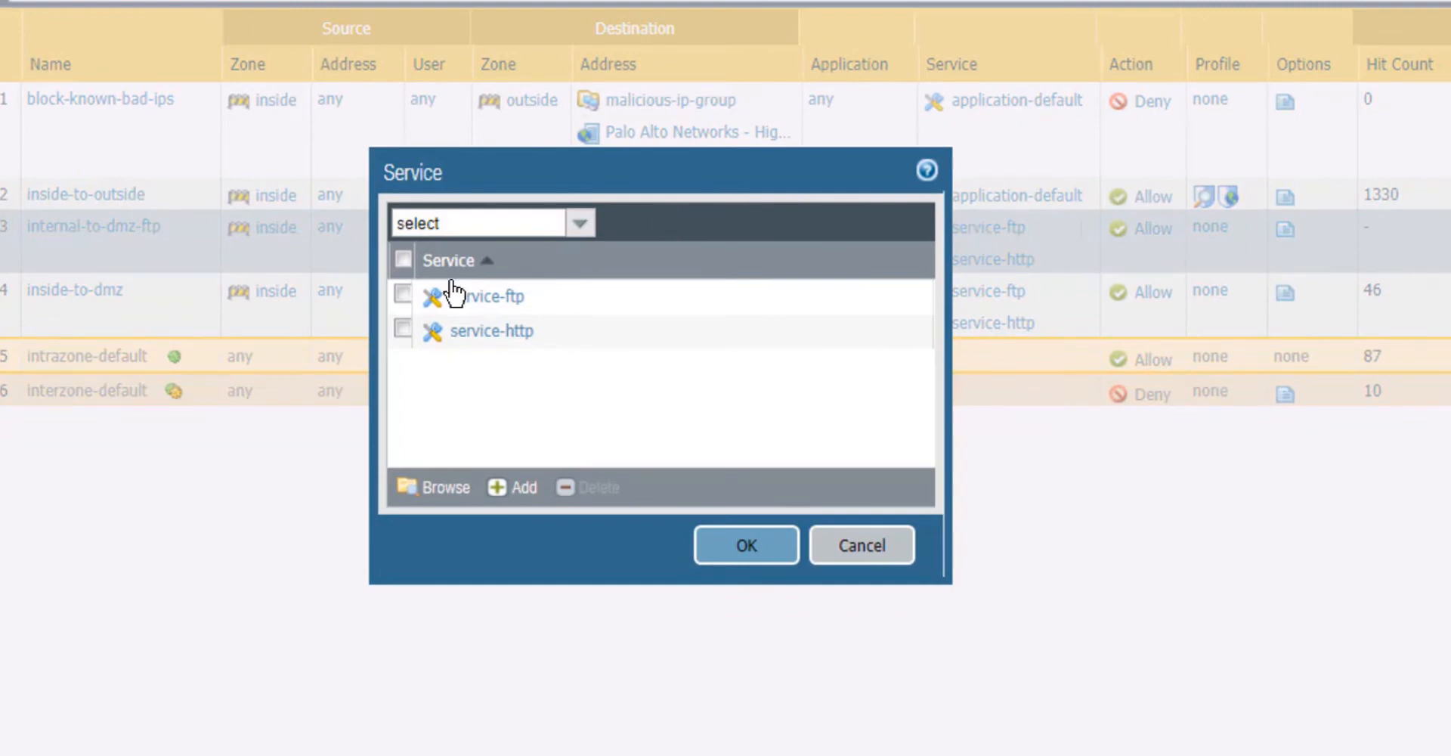
left_click(401, 295)
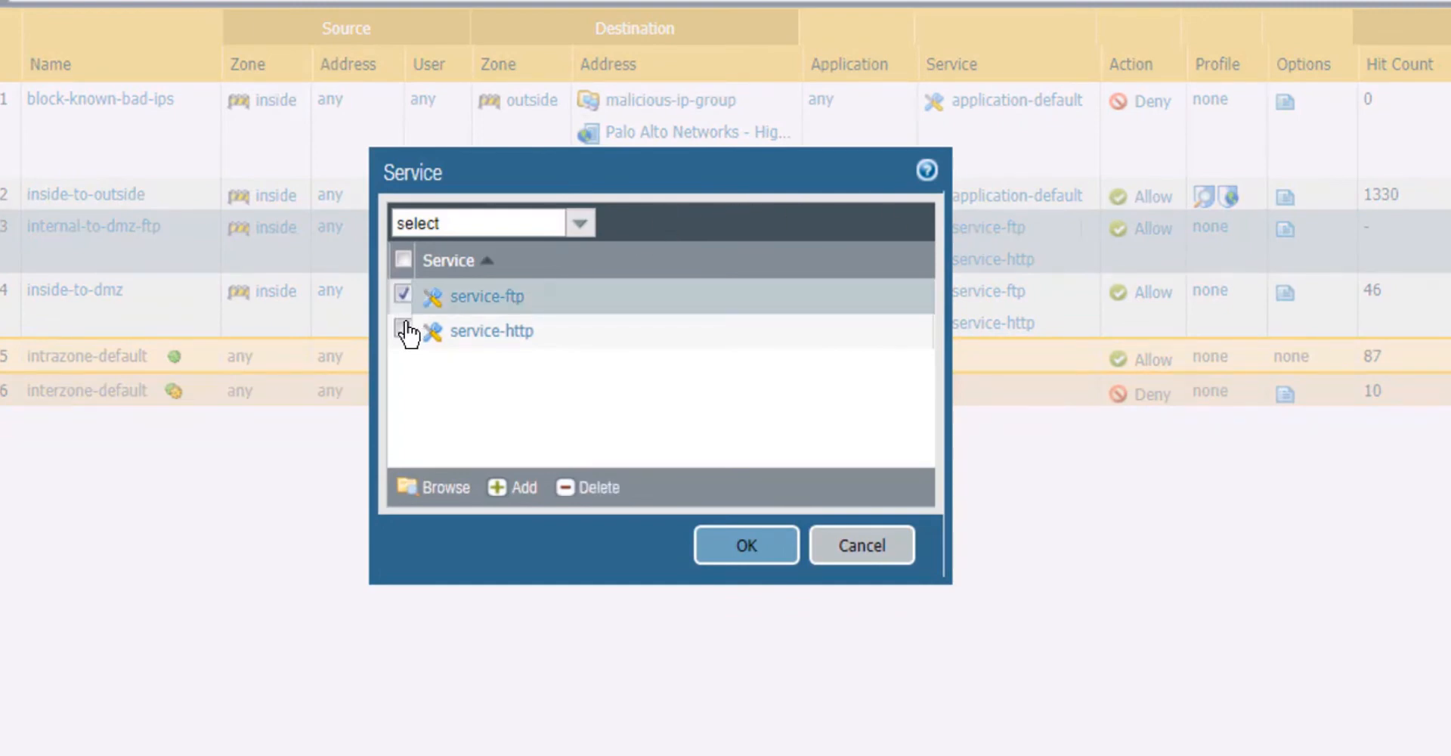
left_click(402, 329)
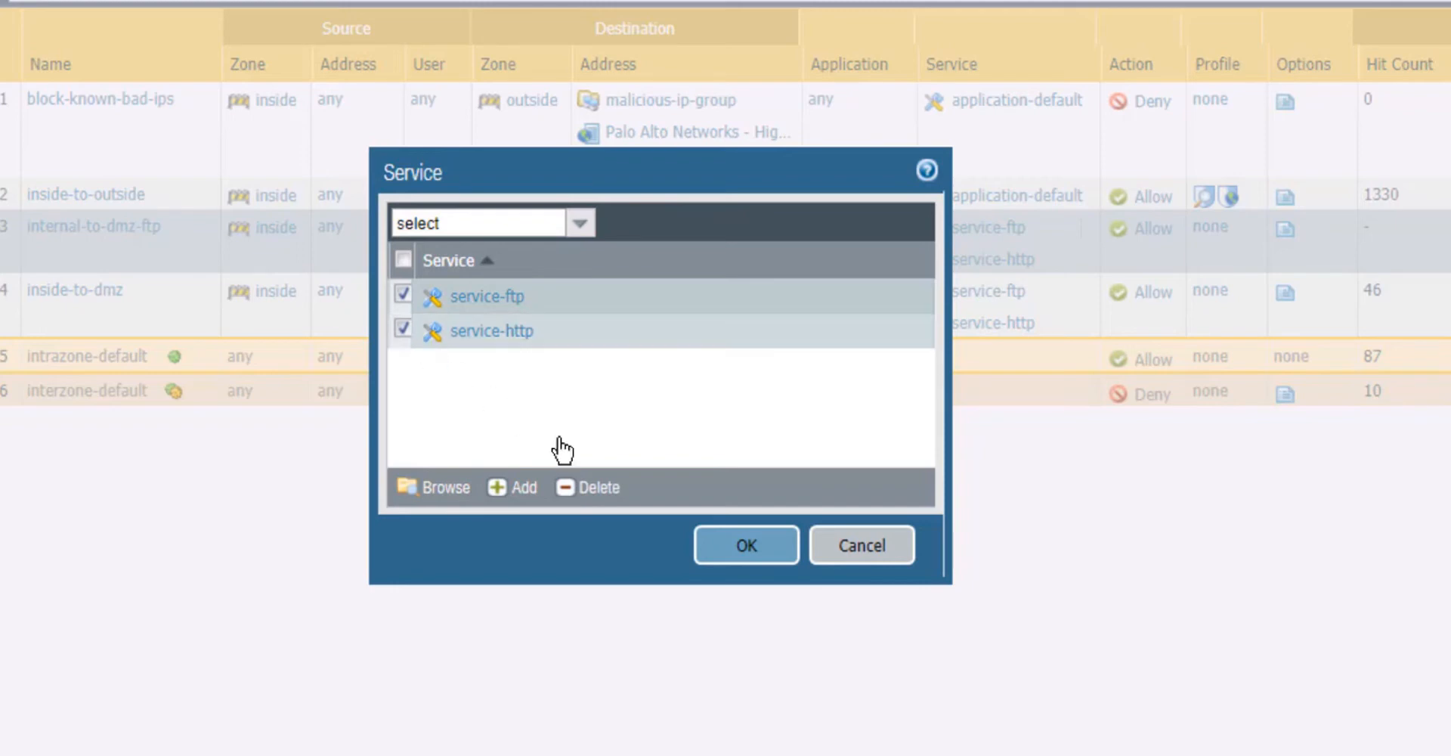
left_click(597, 490)
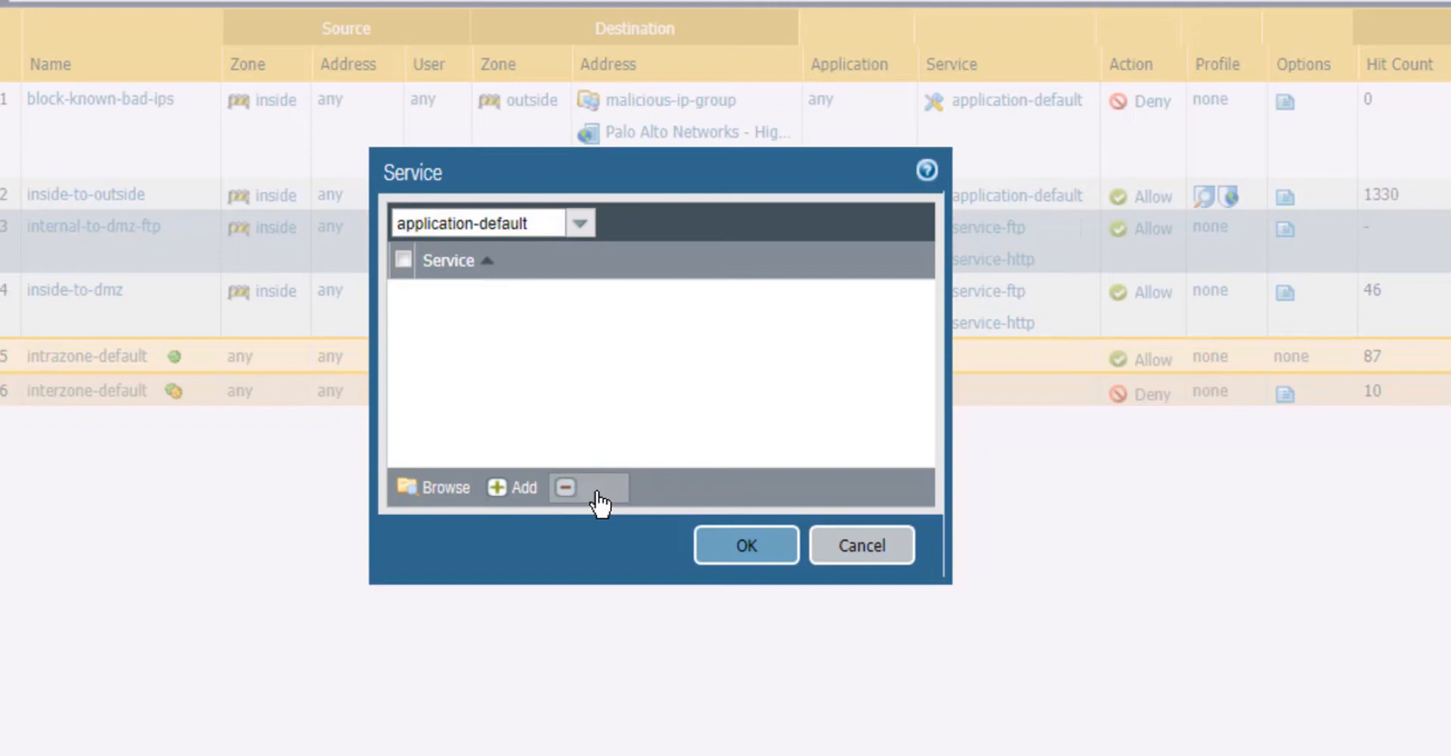
left_click(772, 544)
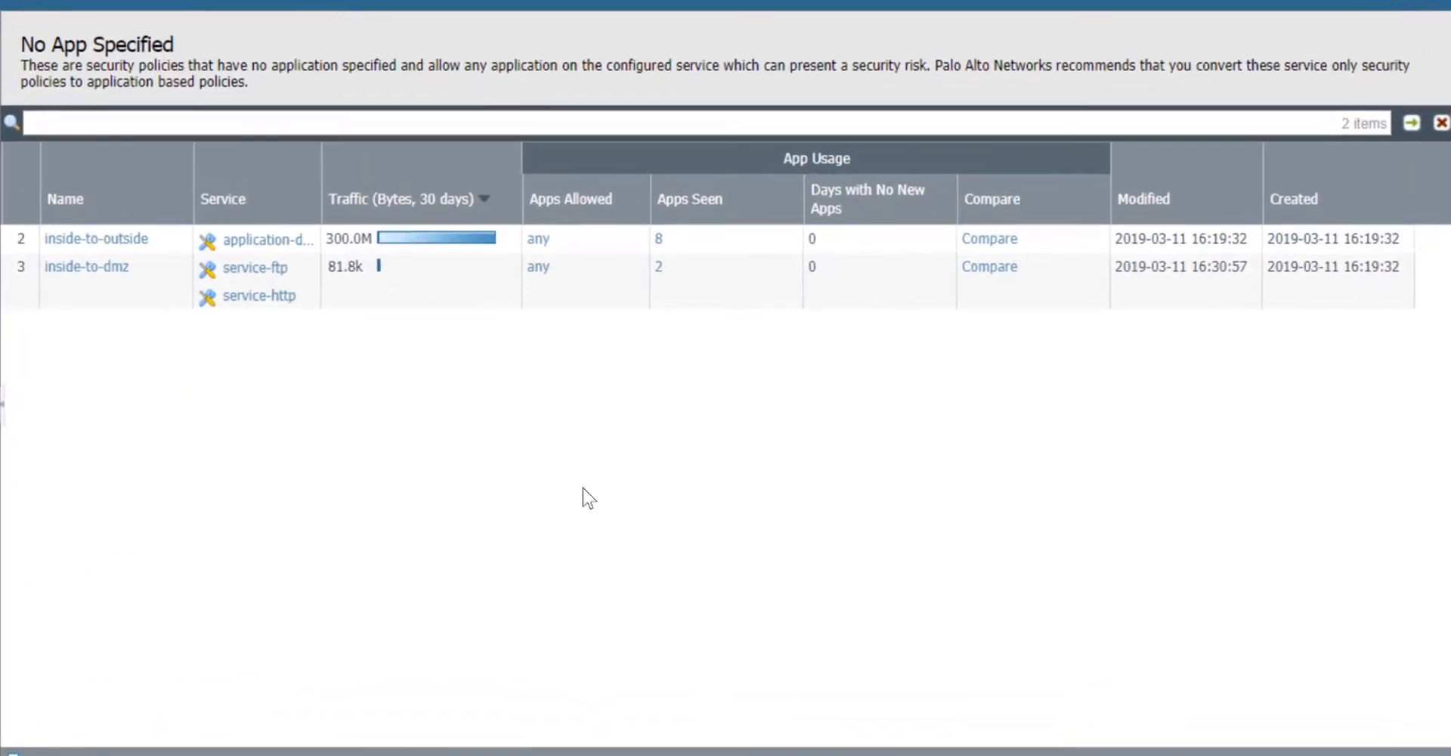
Add the seen ftp application to the inside-to-dmz rule through its usage comparison
left_click(994, 271)
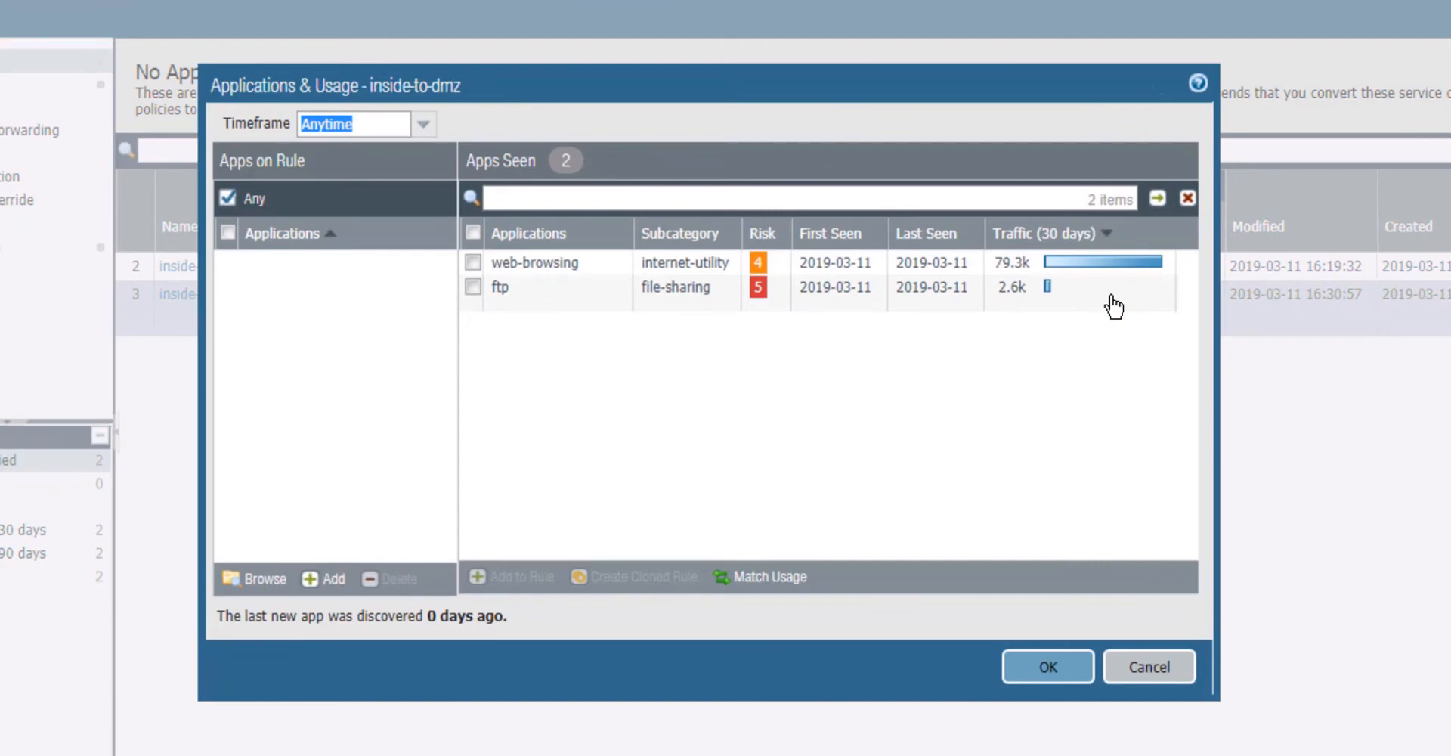
left_click(473, 286)
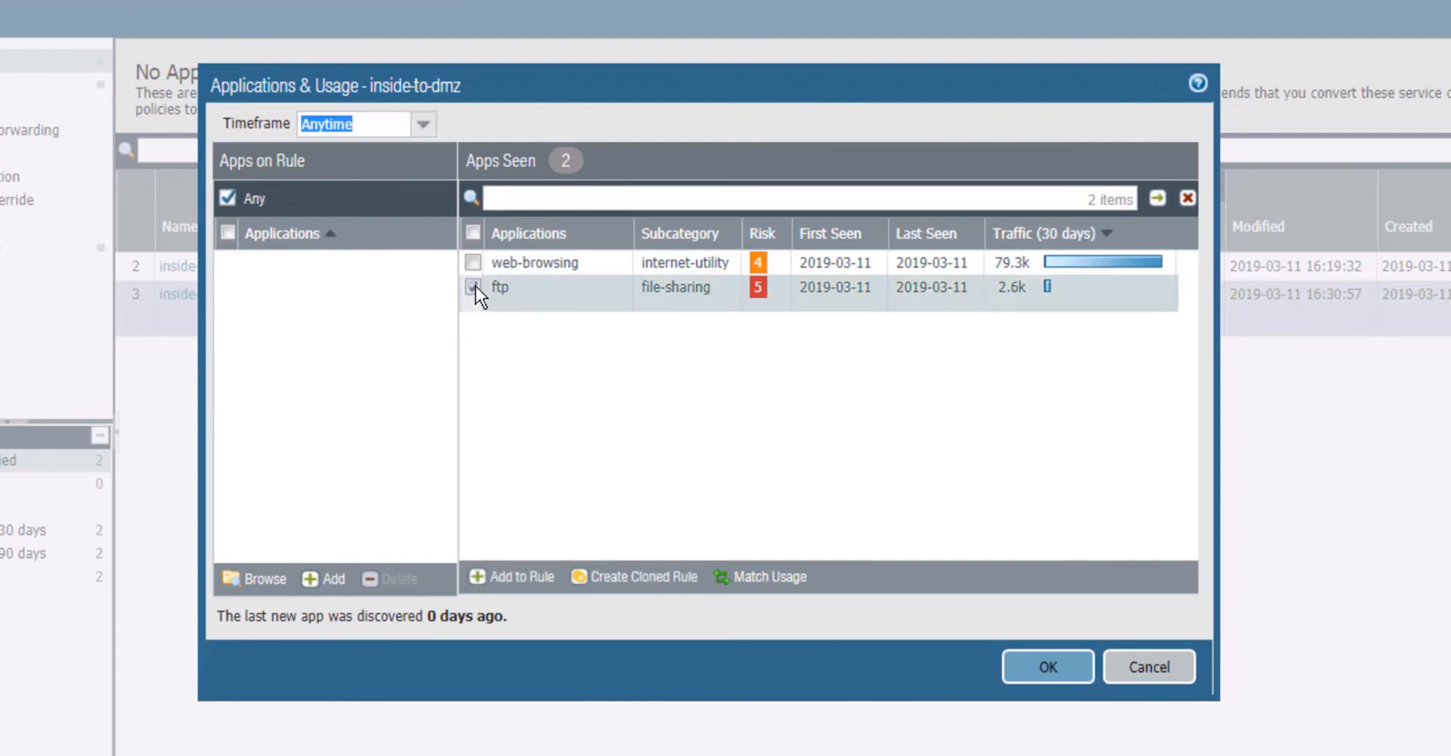
left_click(548, 580)
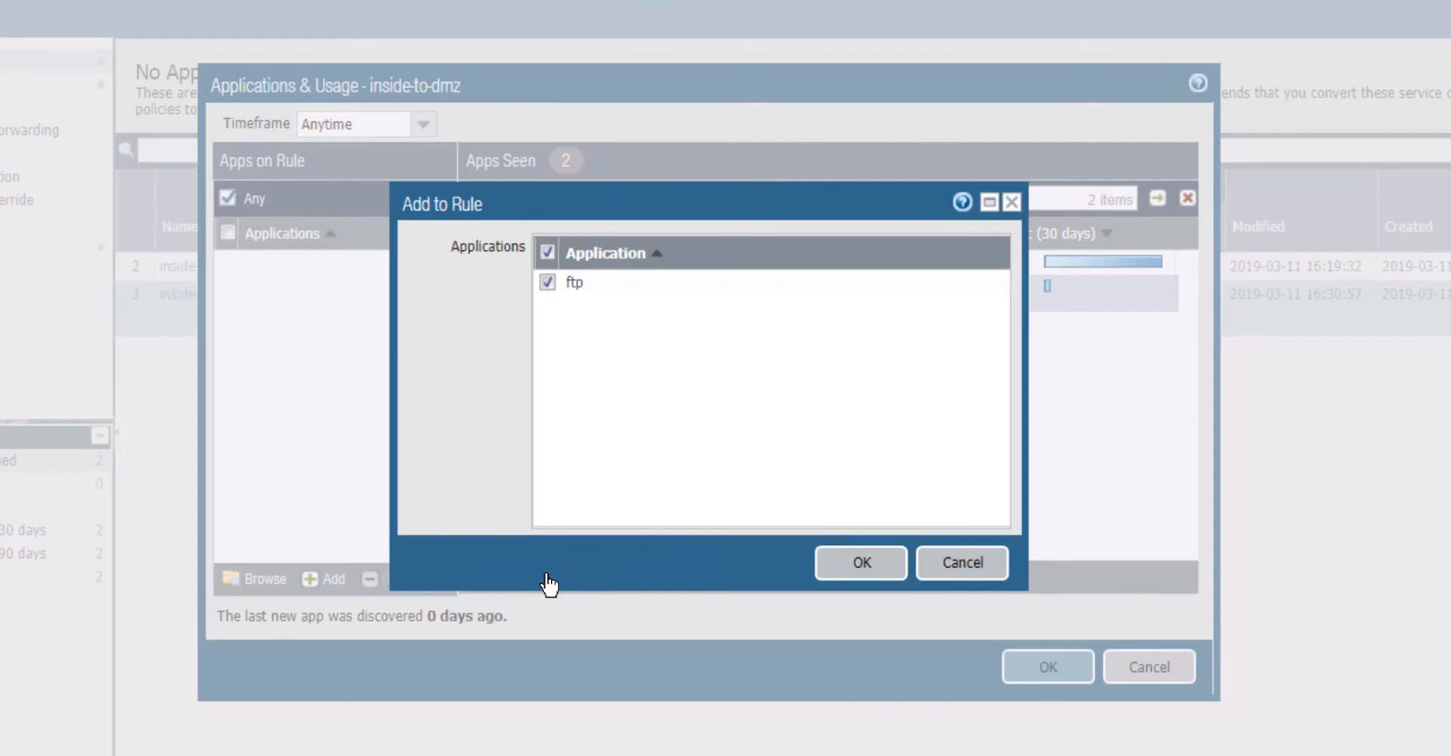
left_click(862, 564)
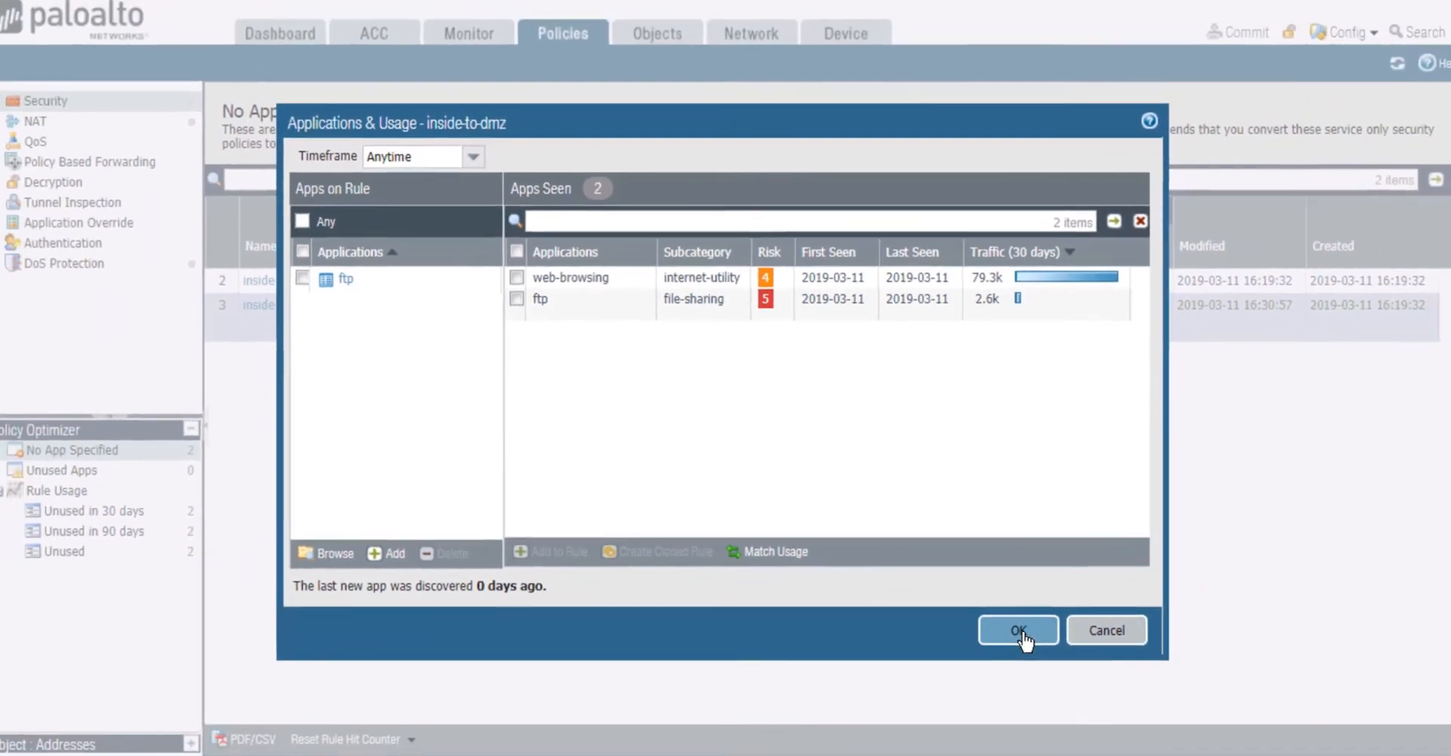
left_click(1037, 654)
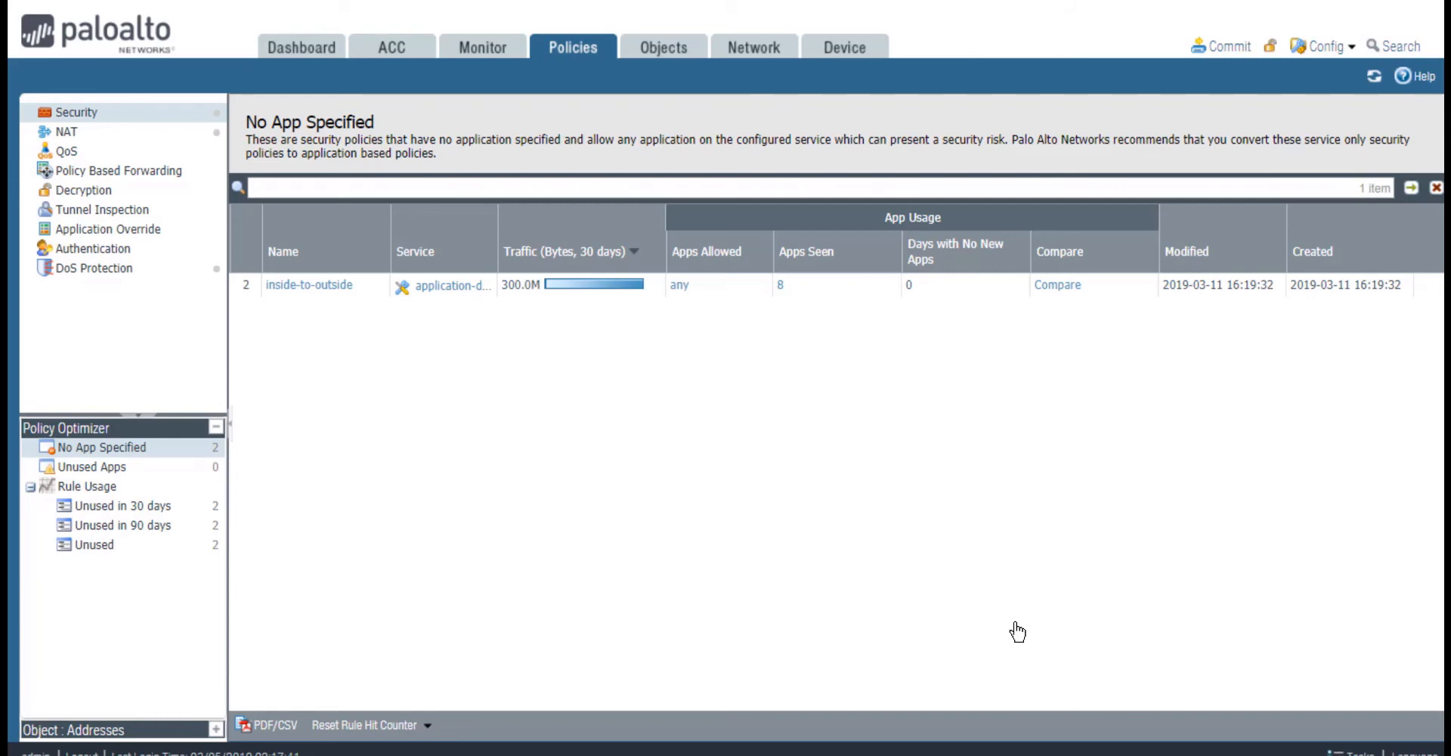
In the security rulebase, delete service-ftp and service-http from the inside-to-dmz rule so it uses application-default
left_click(96, 121)
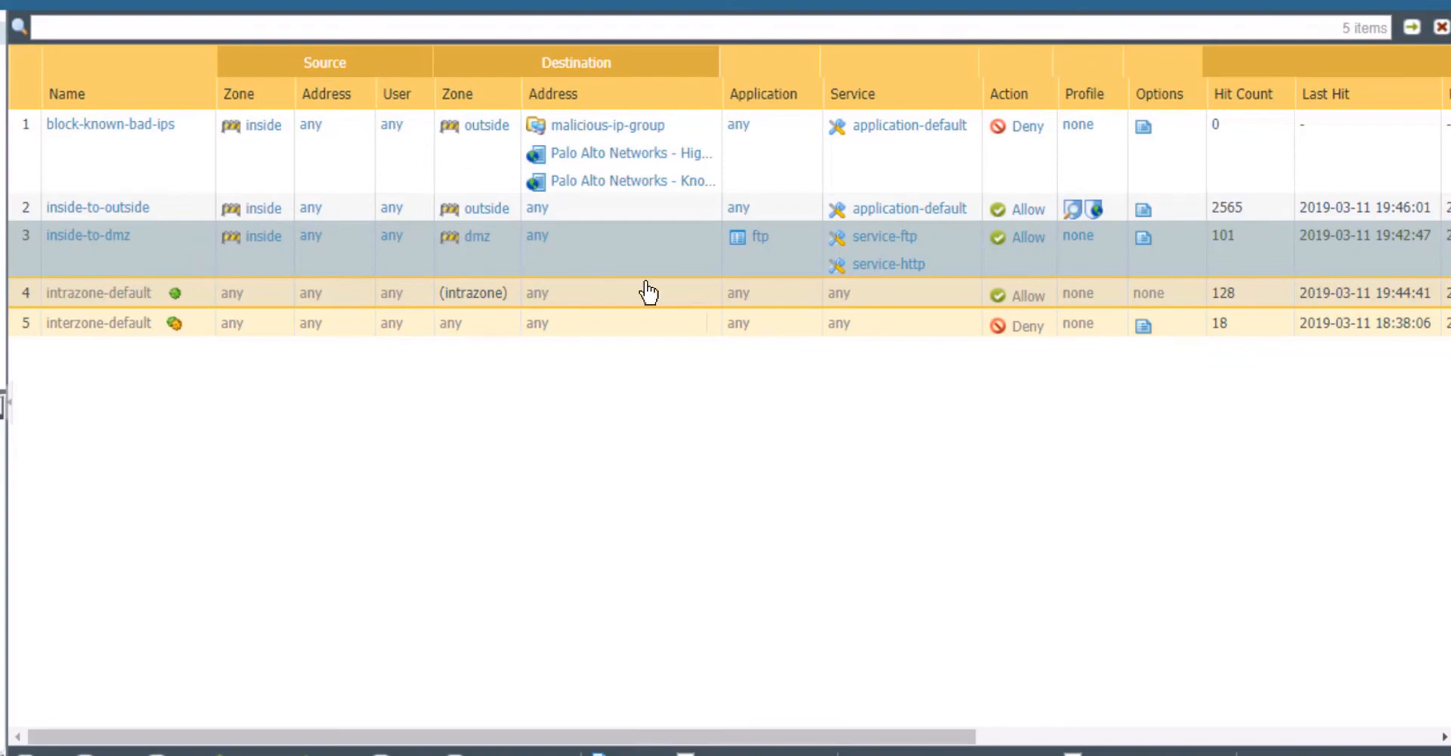
left_click(881, 248)
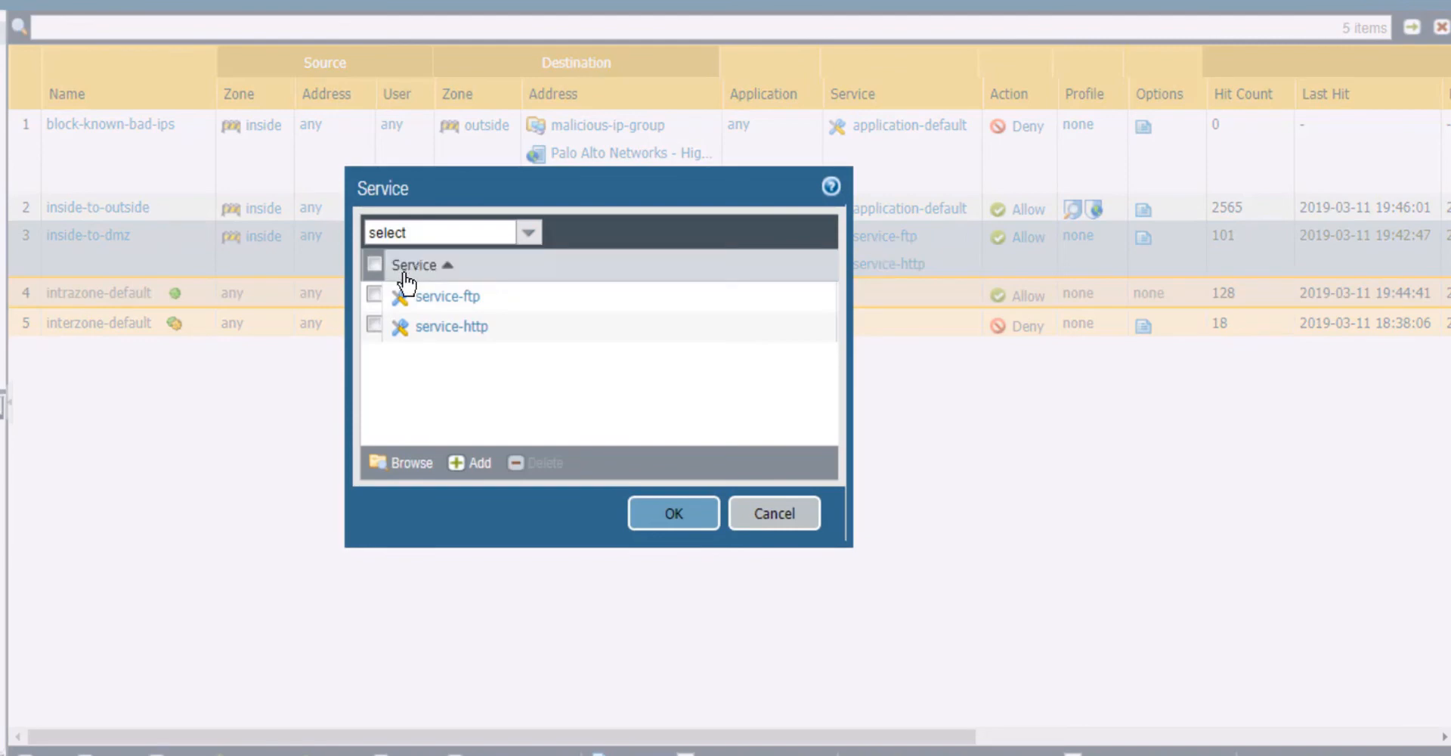
left_click(373, 295)
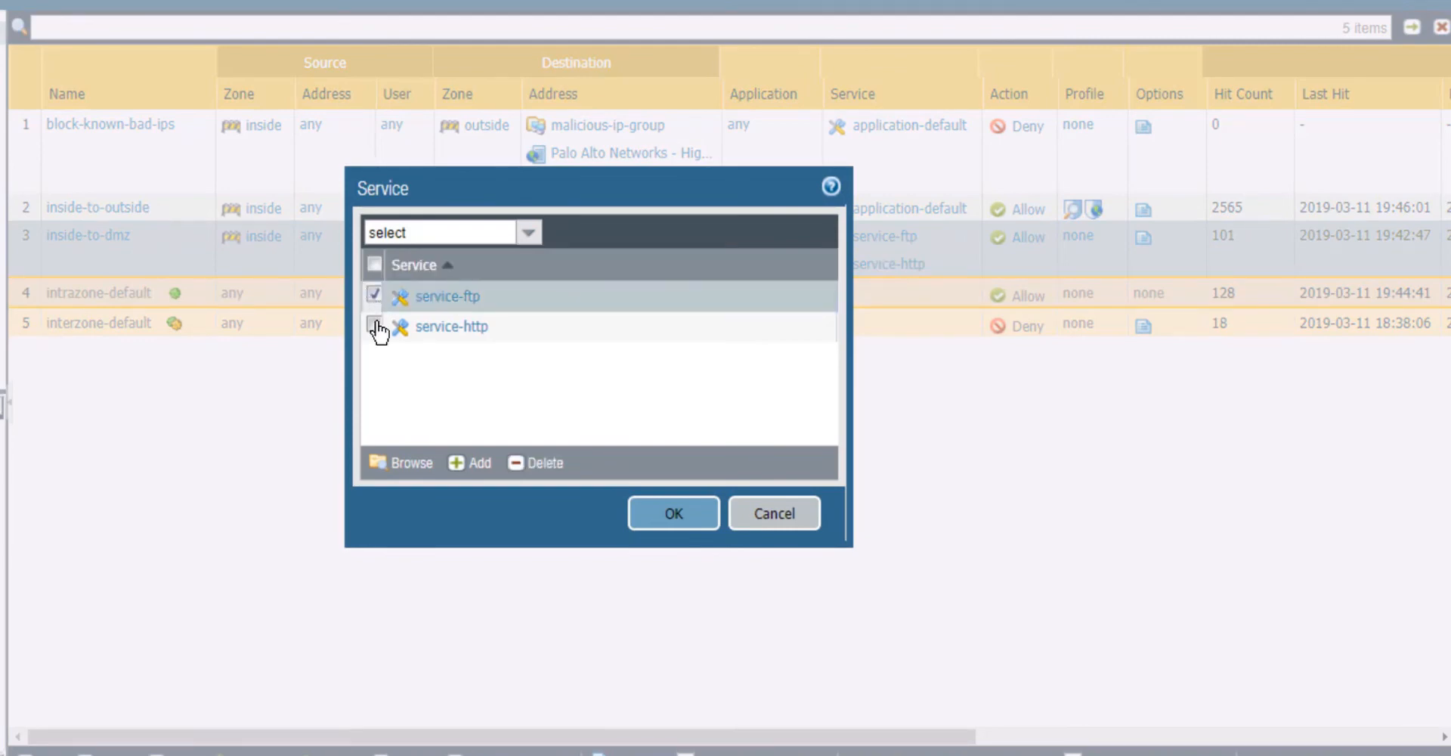
left_click(375, 326)
left_click(546, 464)
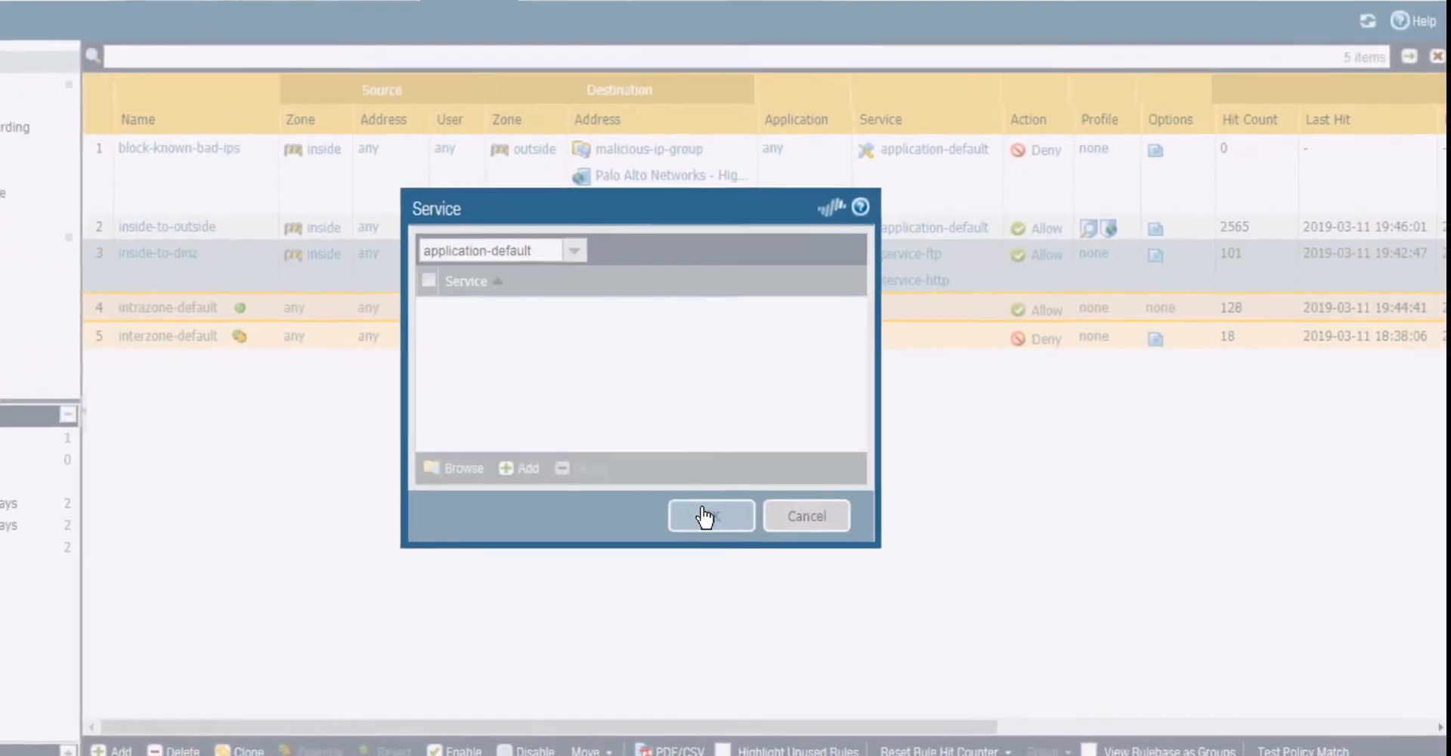
left_click(705, 518)
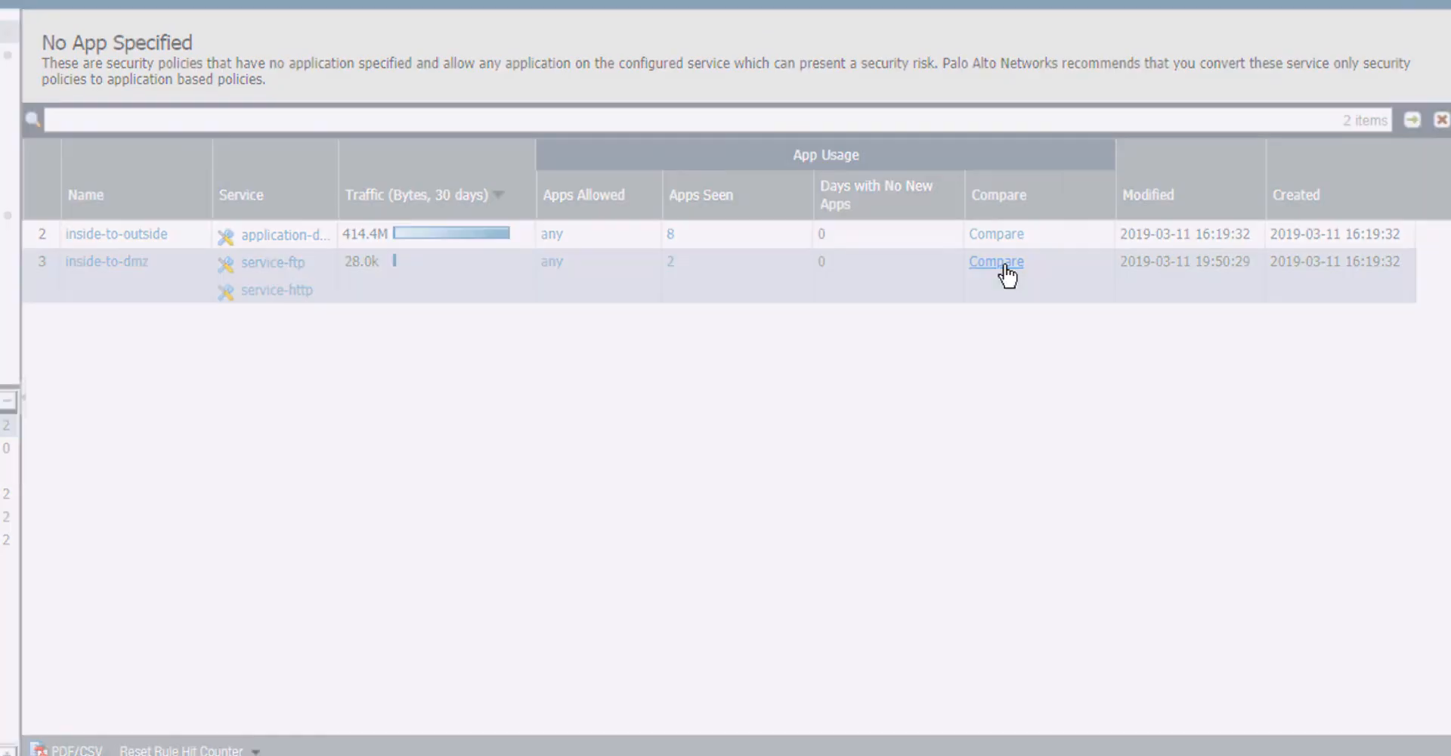
Use Match Usage on the inside-to-dmz rule to add all its seen applications, web-browsing and ftp
left_click(997, 262)
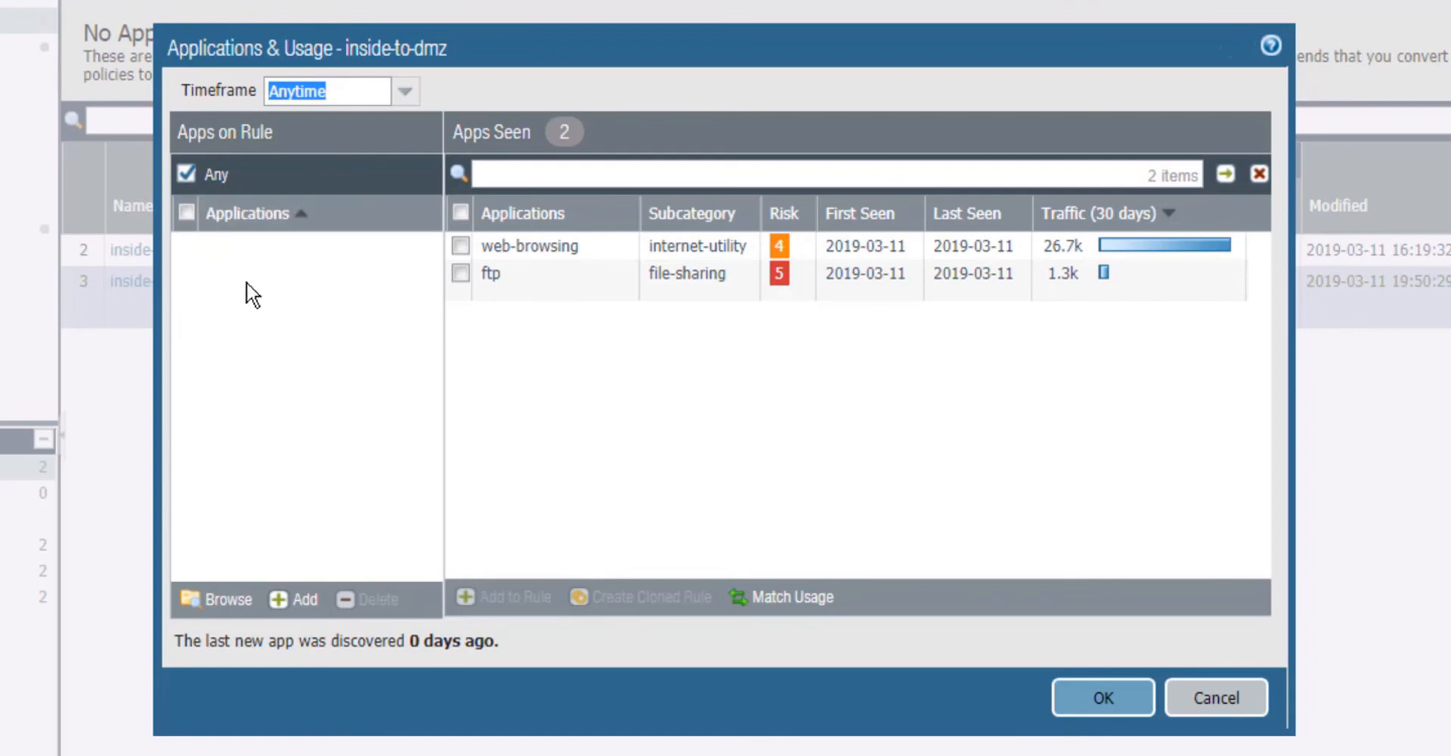
left_click(782, 598)
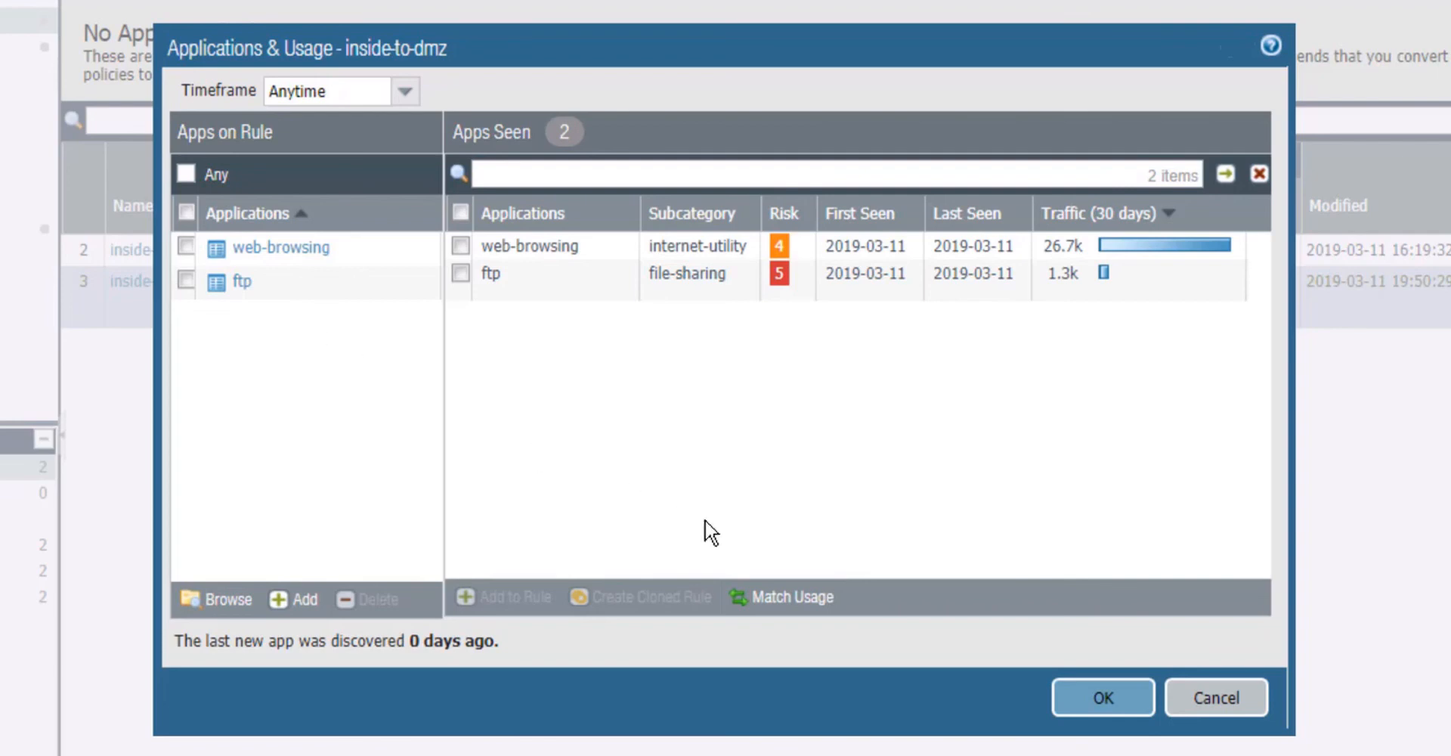
left_click(1148, 711)
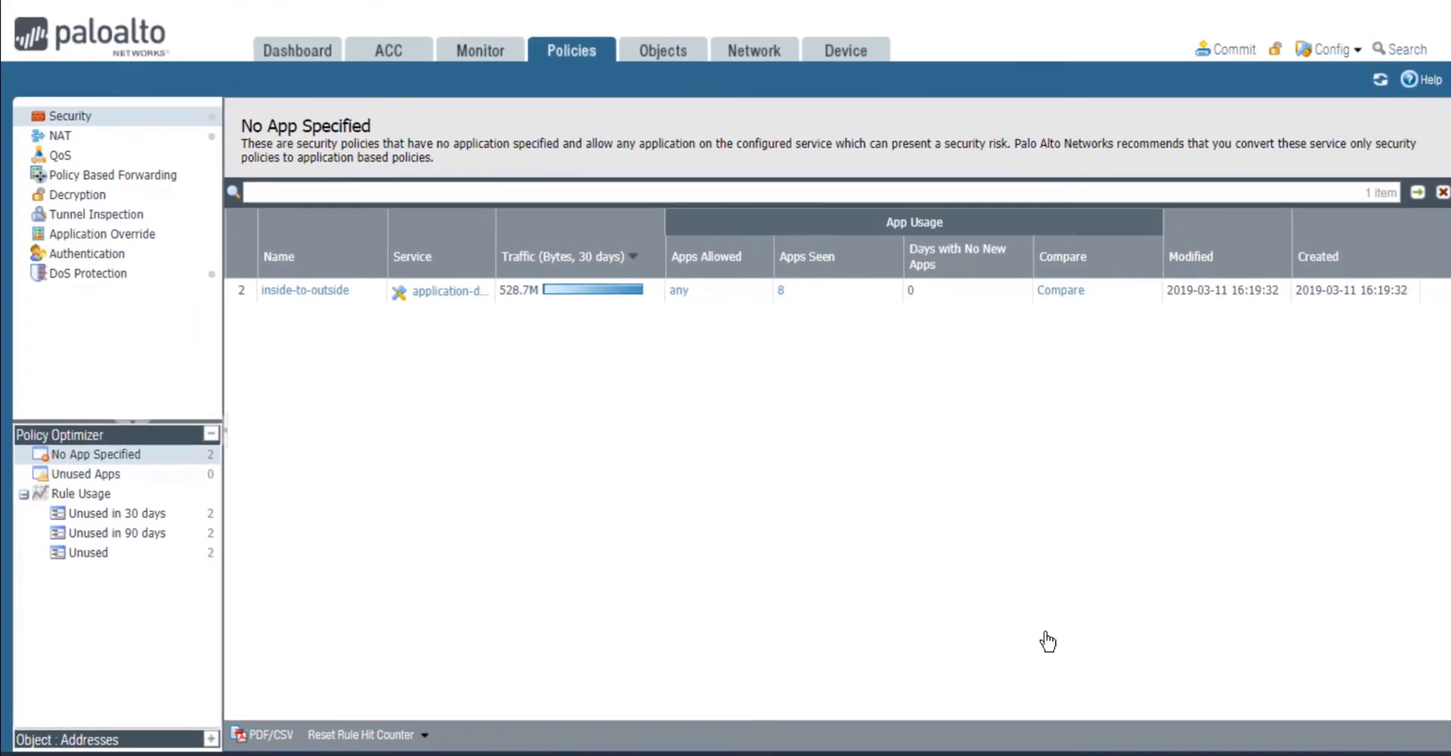
Switch the inside-to-dmz rule in the security rulebase to application-default by deleting service-ftp and service-http
left_click(109, 121)
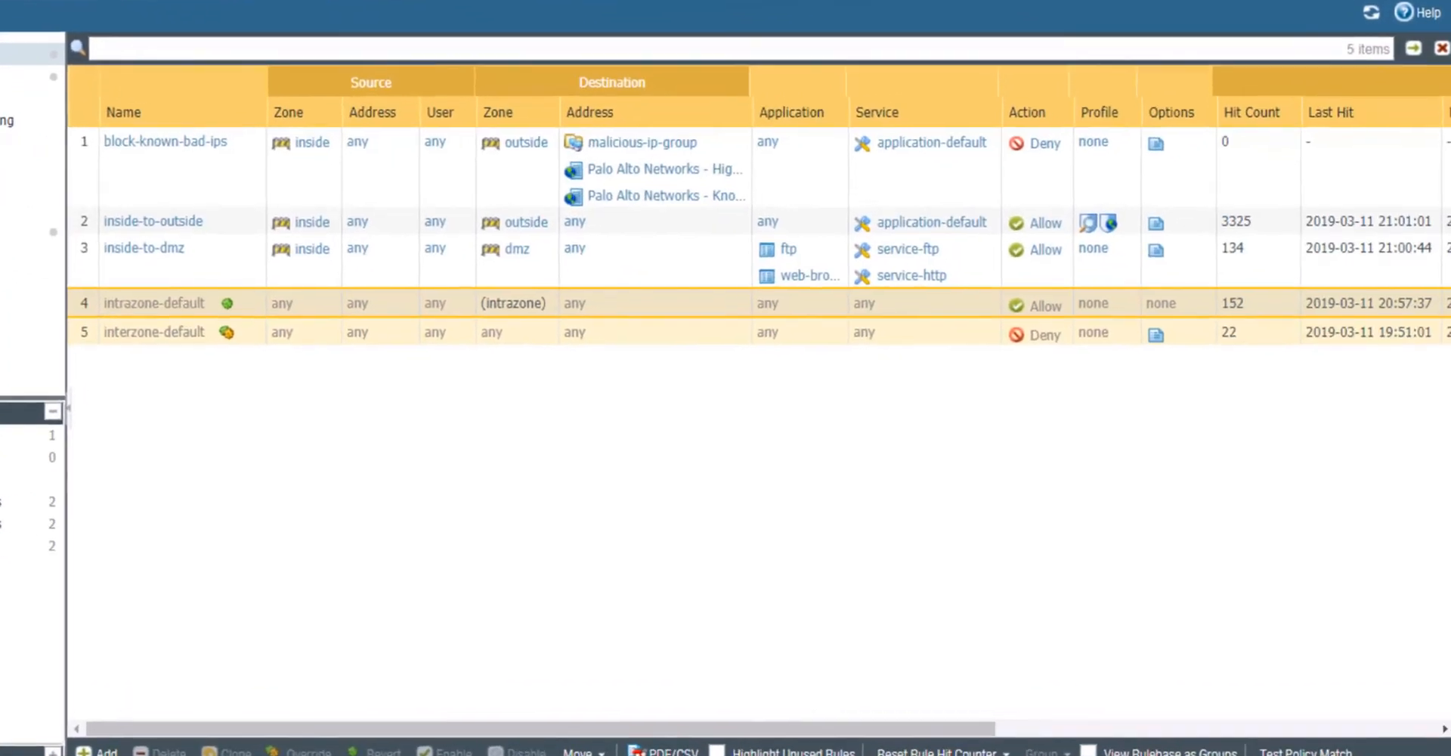
left_click(20, 245)
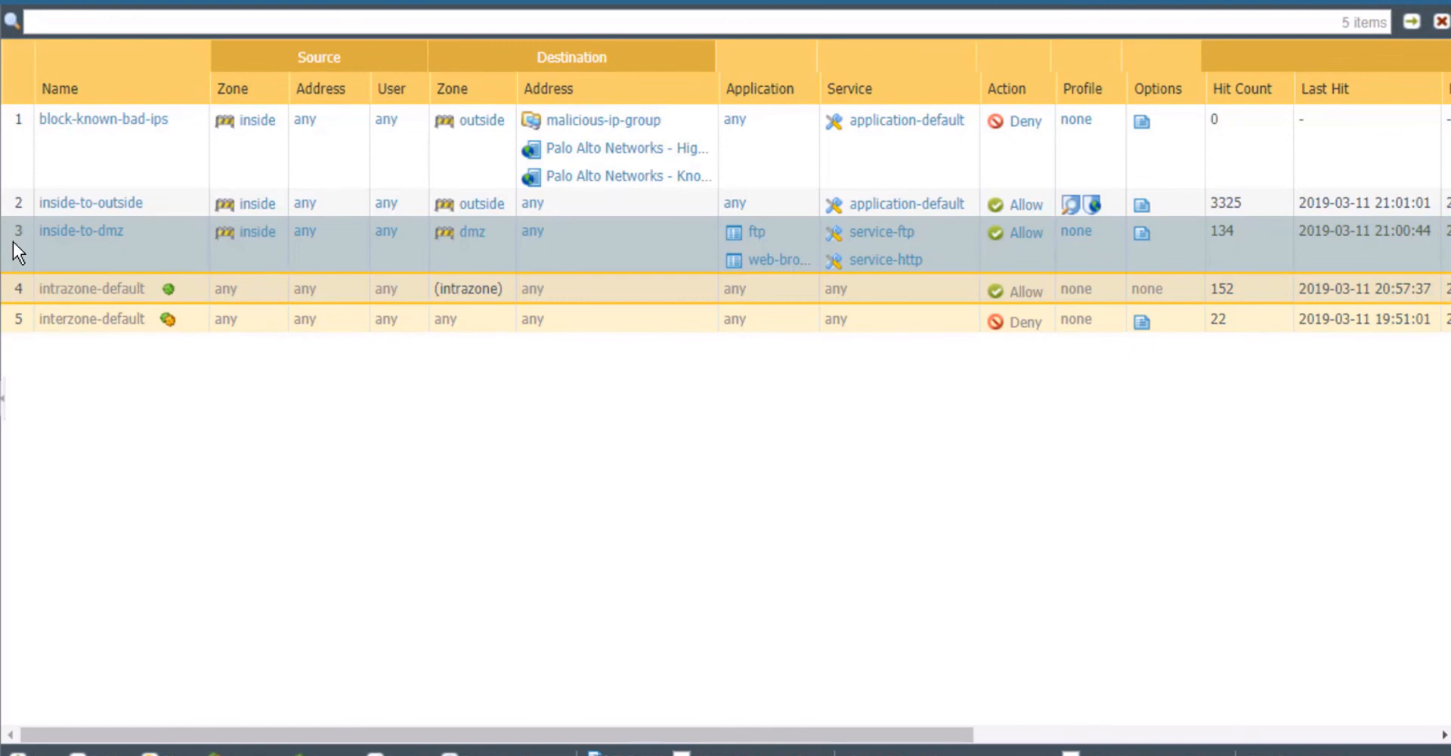
left_click(887, 245)
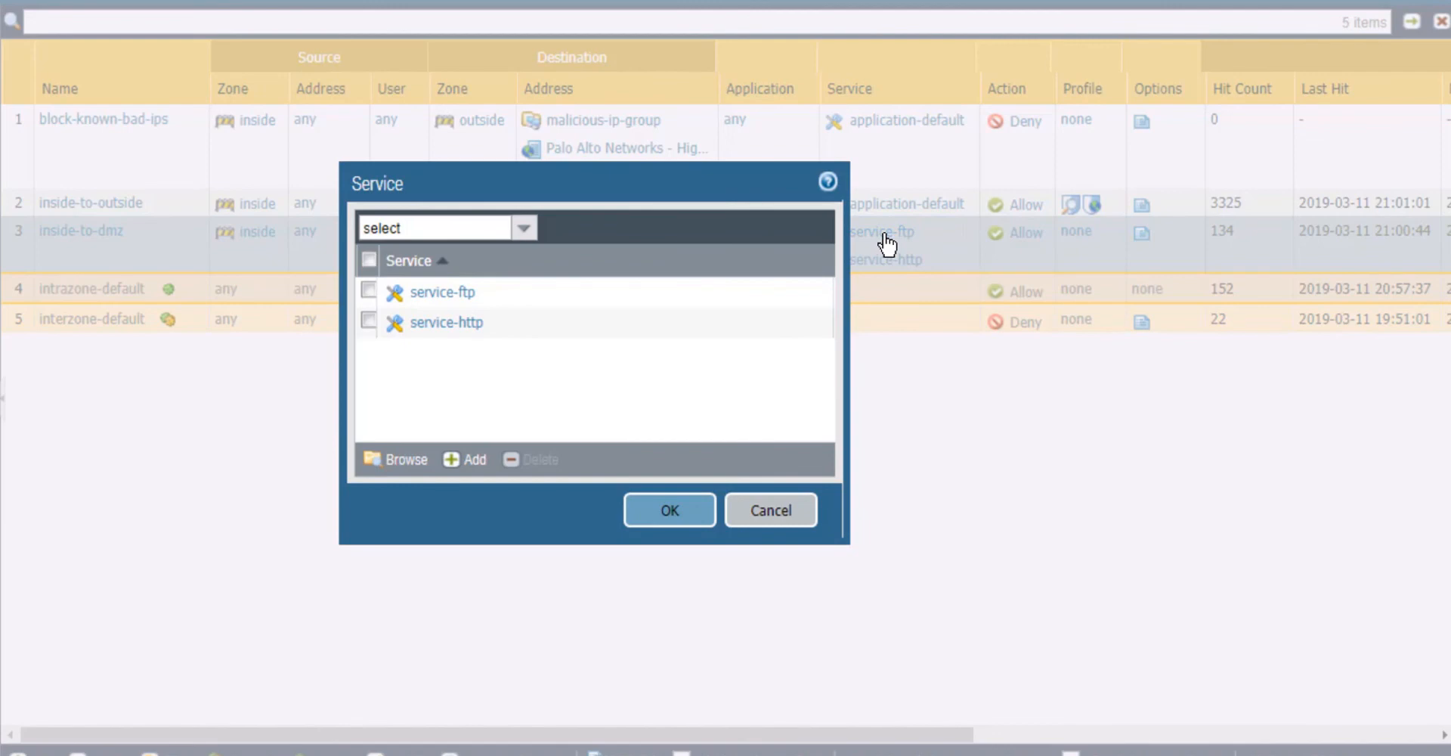
left_click(369, 291)
left_click(369, 321)
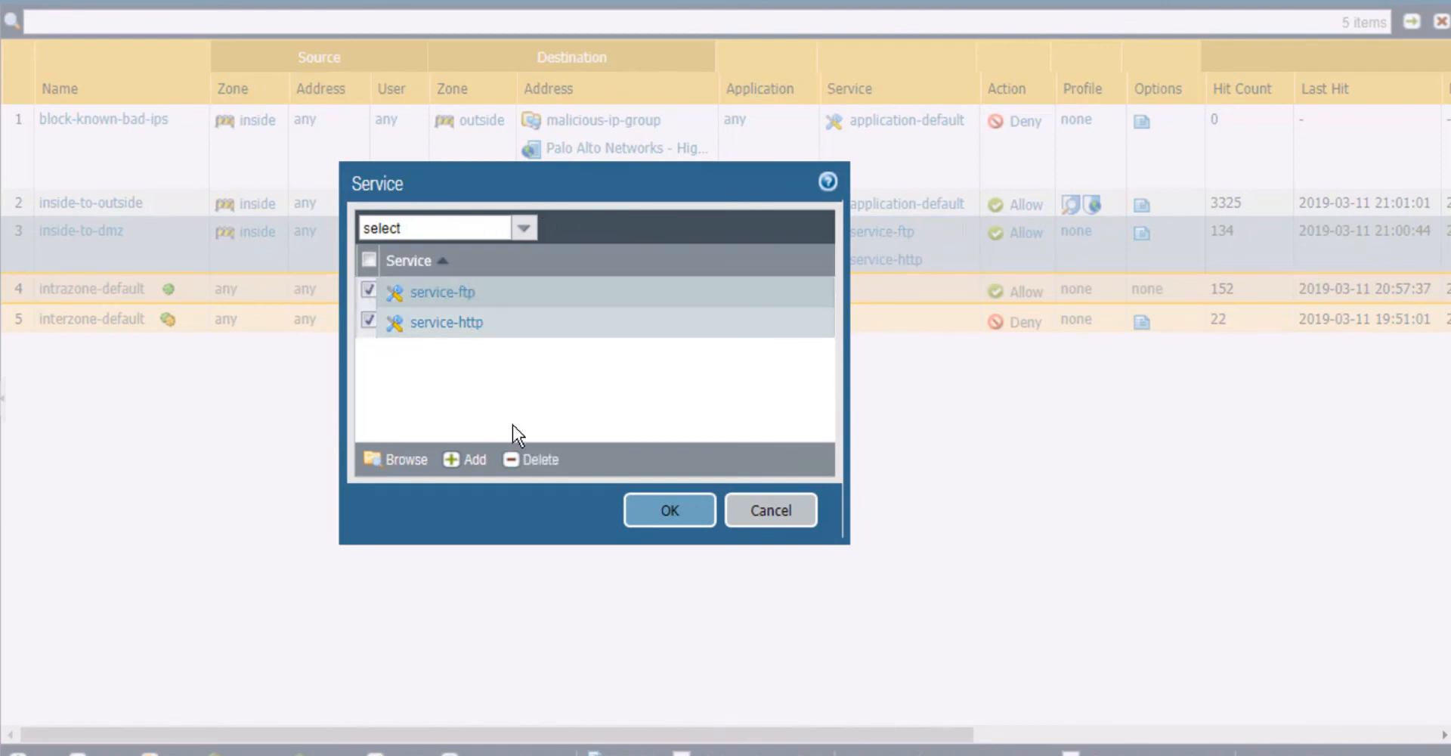
left_click(541, 460)
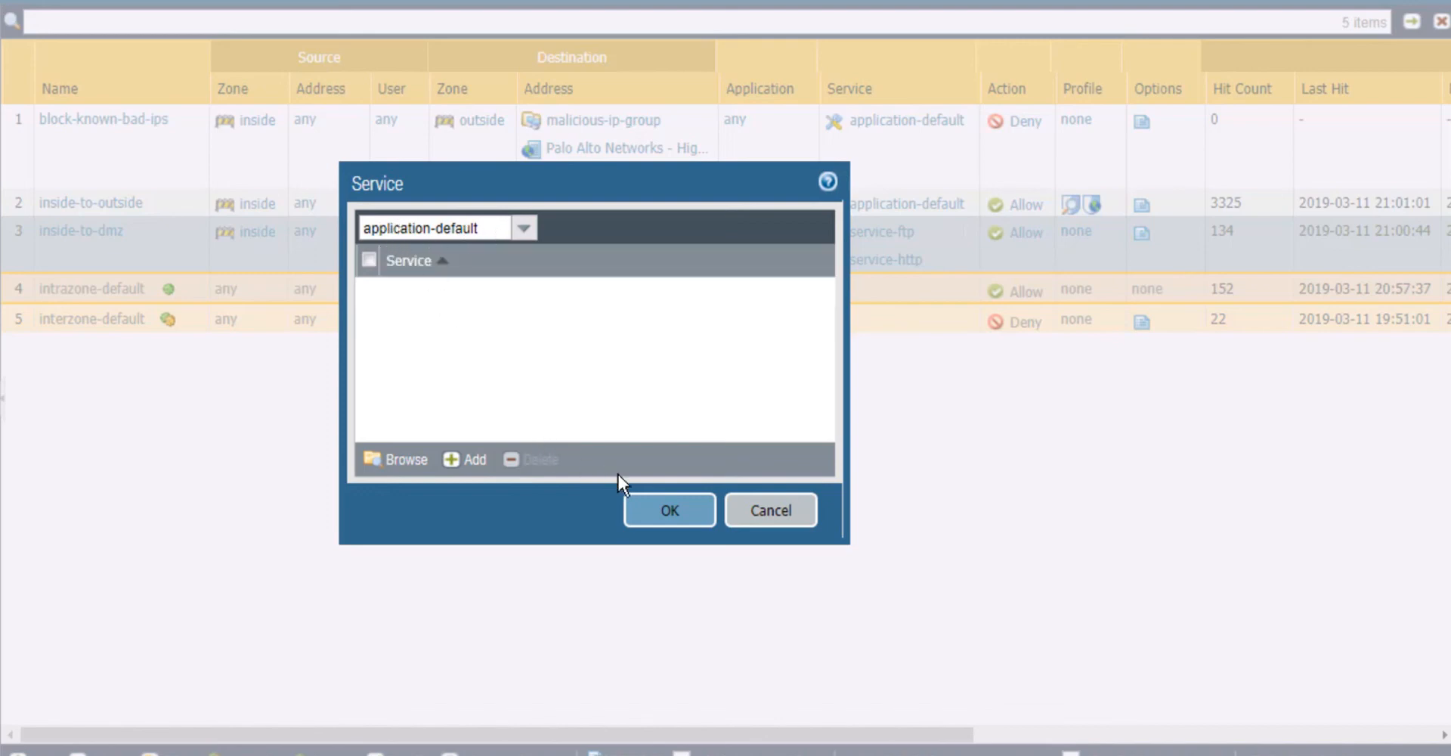
left_click(670, 511)
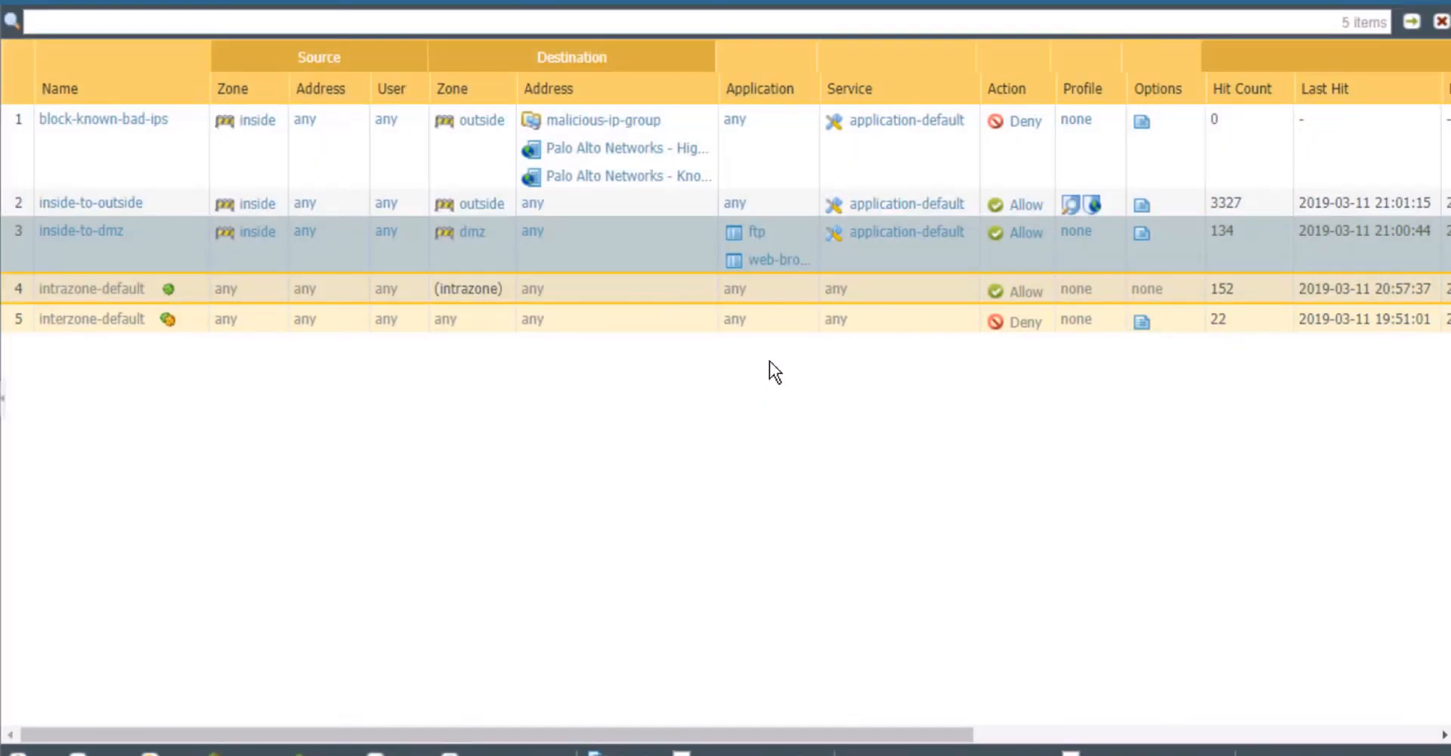